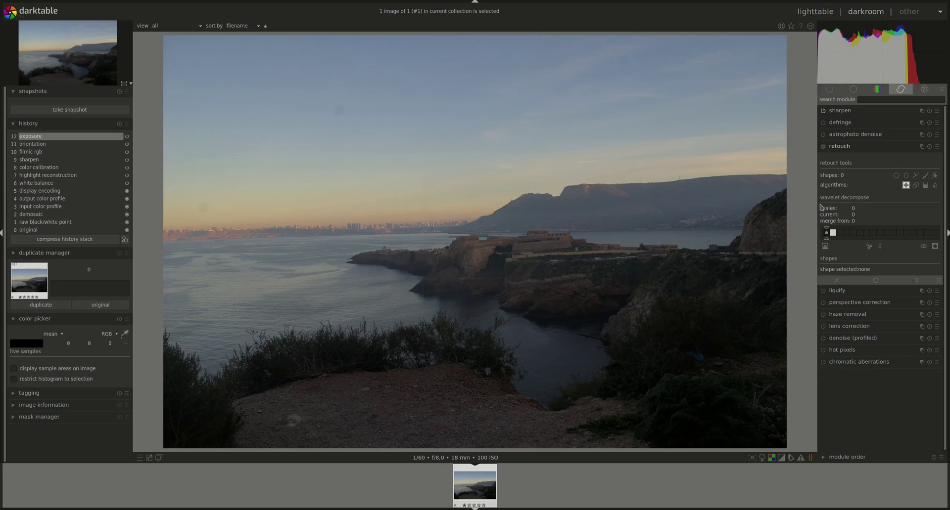
- Open the module layouts manager from the module-group presets menu
click(941, 89)
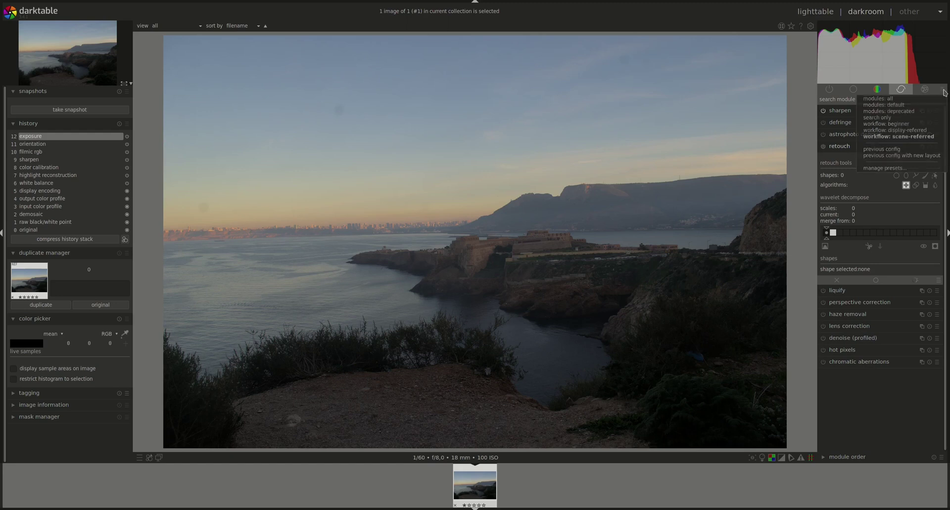
click(885, 169)
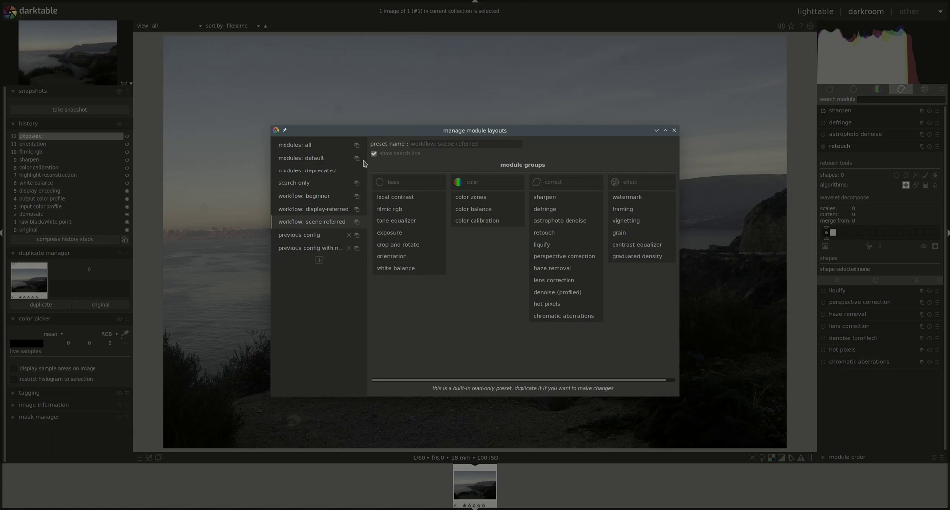
- Create a new layout preset and rename it Favoris
click(319, 261)
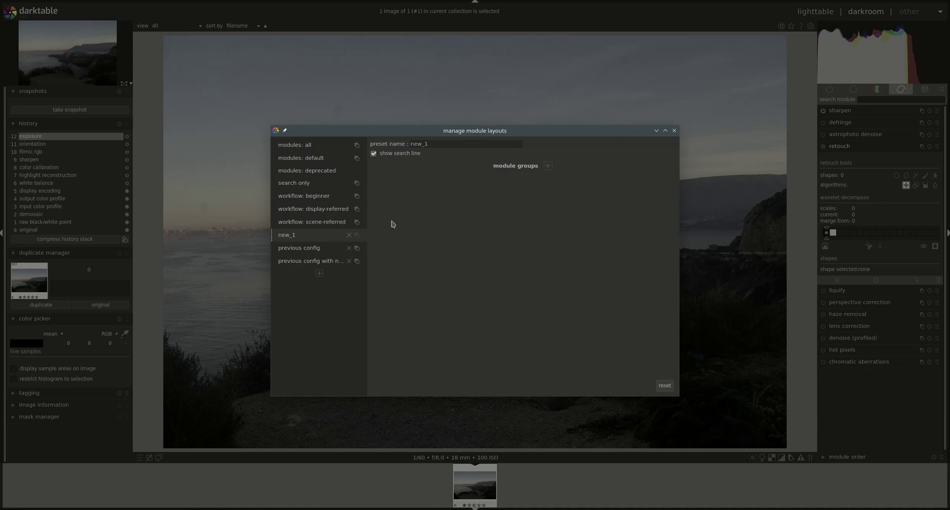
drag(436, 144, 405, 144)
text(Favoris)
- Add an empty module group to Favoris and name it Group1
click(547, 166)
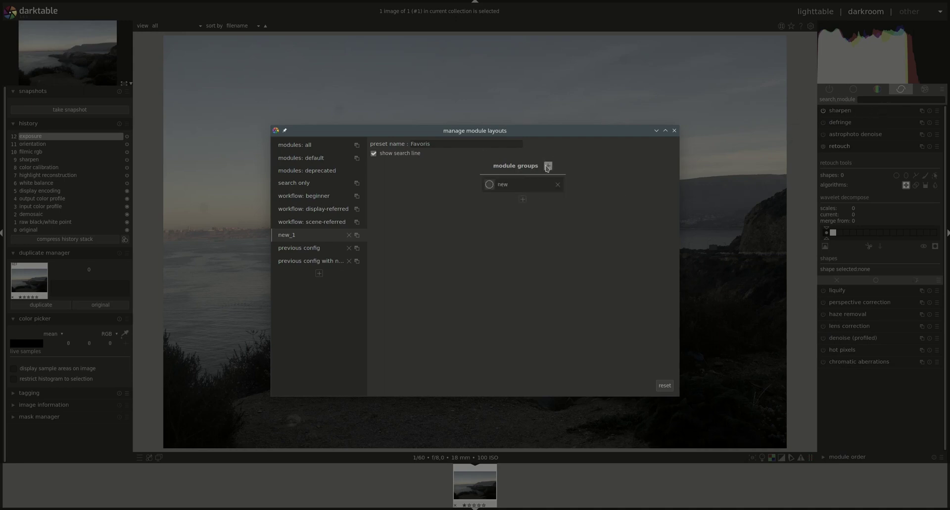
double_click(522, 184)
text(Group1)
- Add lowpass, color look up table and colorize to Group1
click(522, 200)
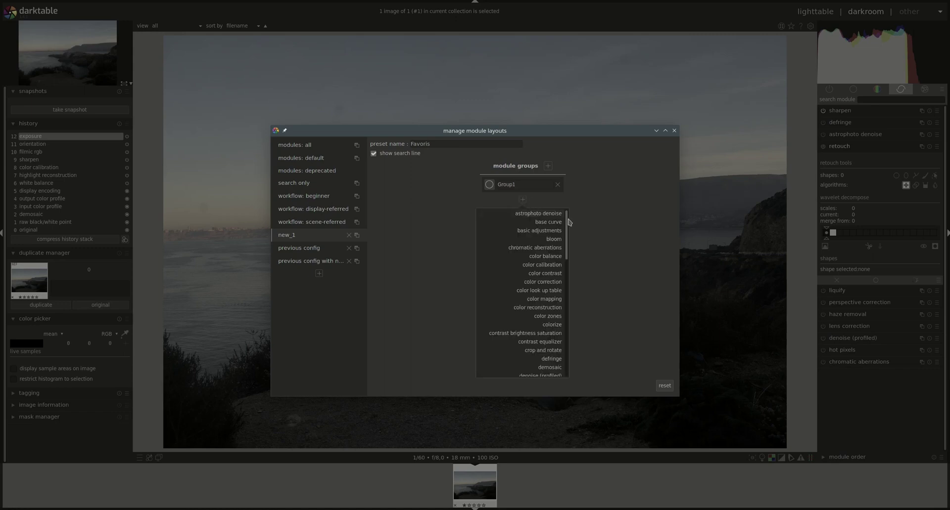
drag(569, 221, 572, 308)
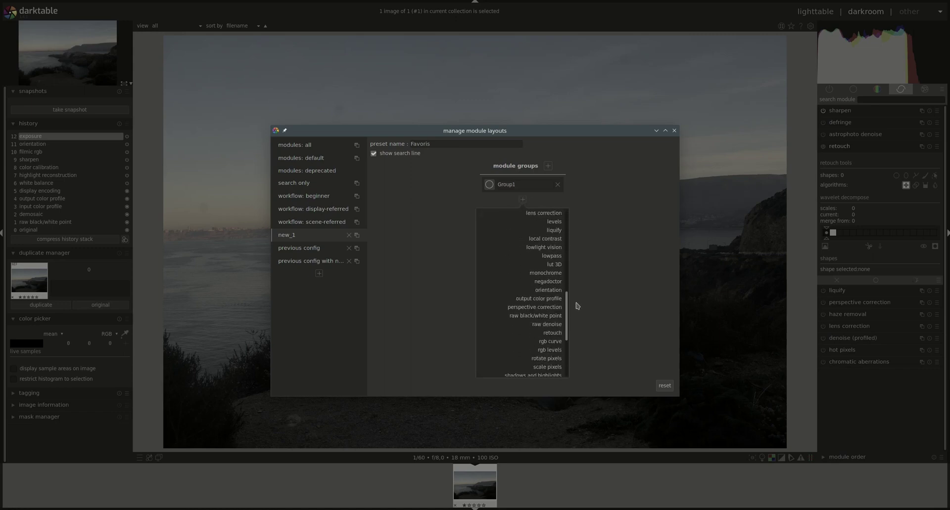
click(553, 256)
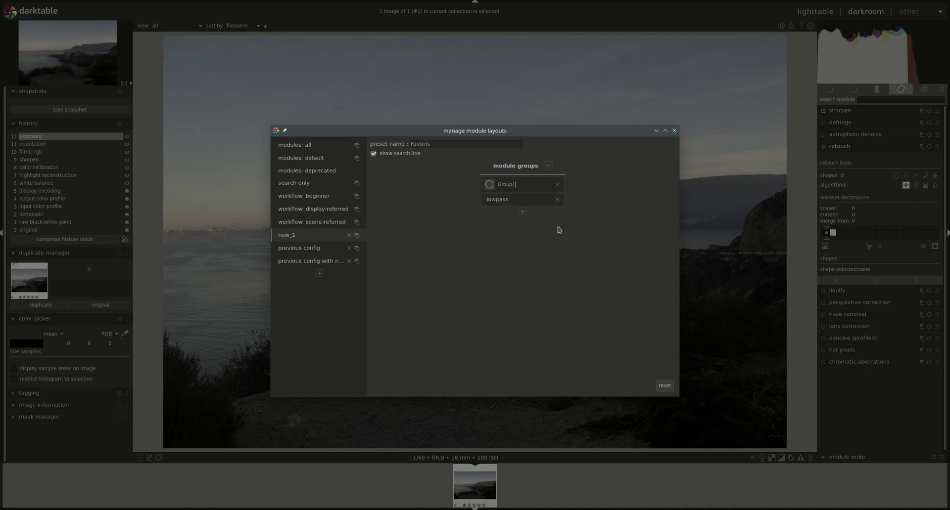
click(522, 212)
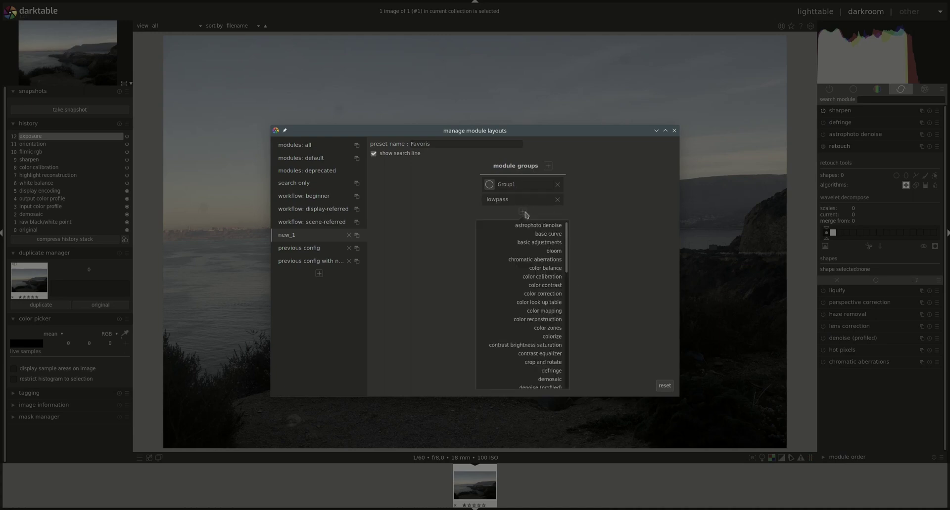
click(557, 302)
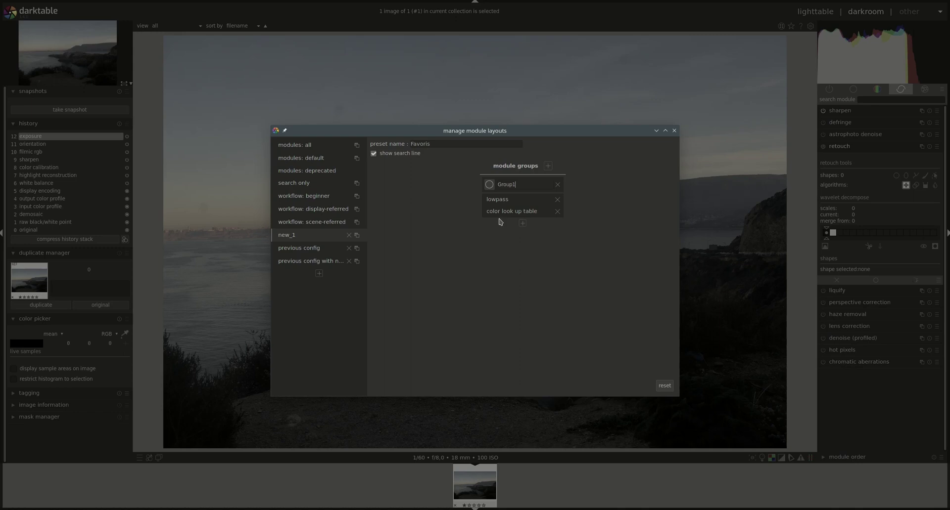
click(523, 224)
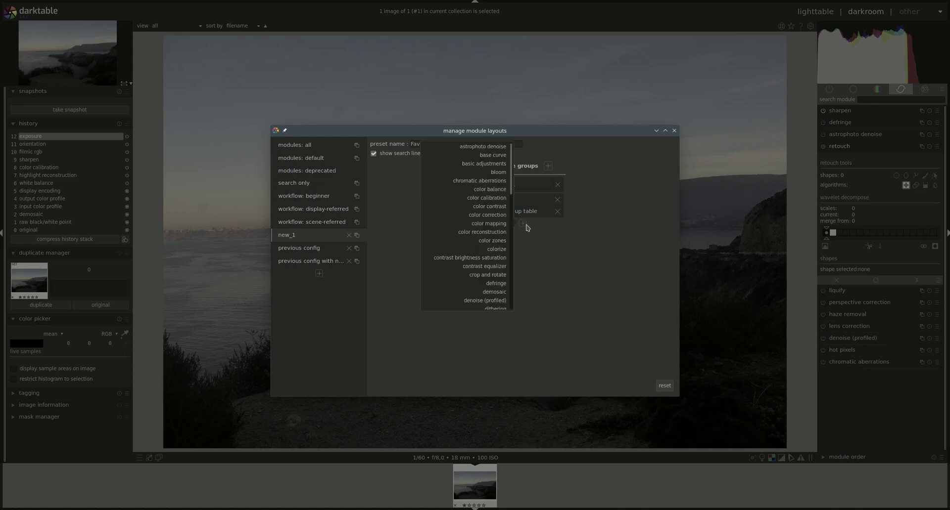
click(499, 249)
- Add a second group named Group2 with chromatic aberrations, color zones and crop and rotate
click(548, 166)
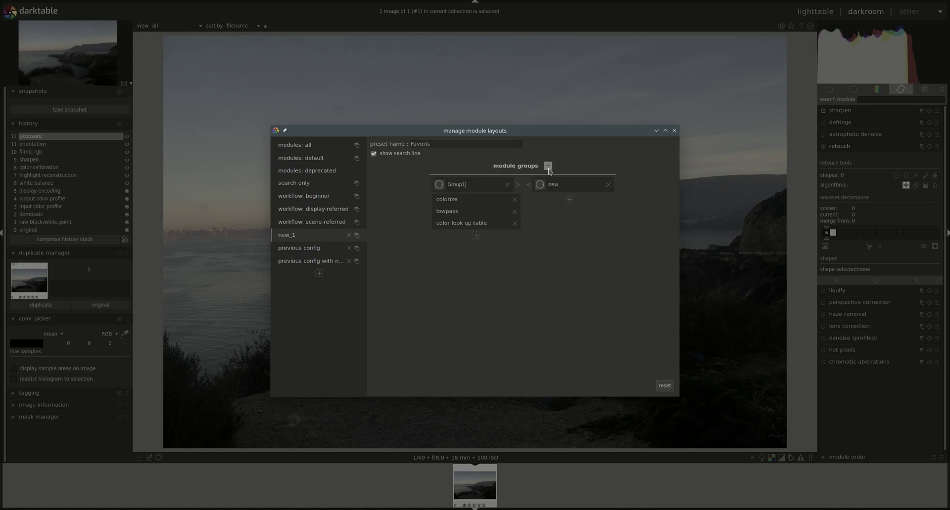
double_click(560, 183)
text(Gi)
click(569, 200)
click(590, 246)
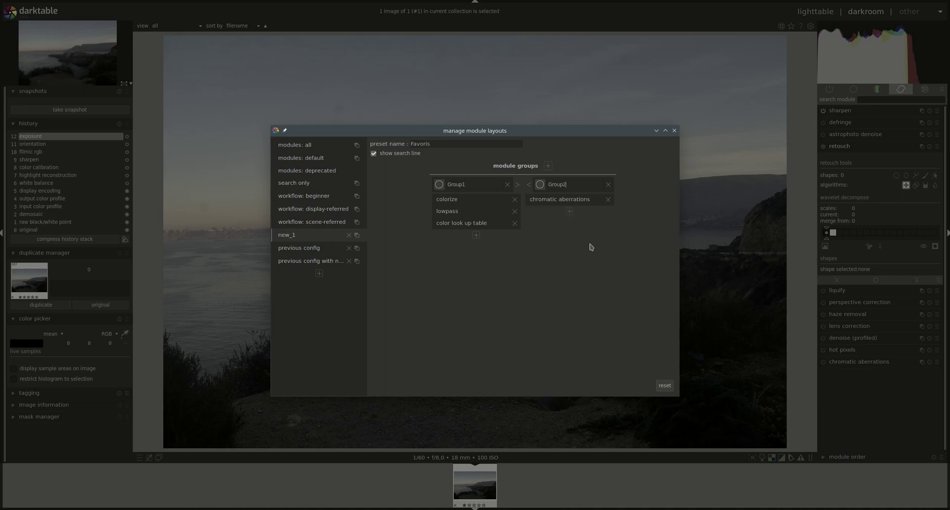
click(570, 210)
click(599, 326)
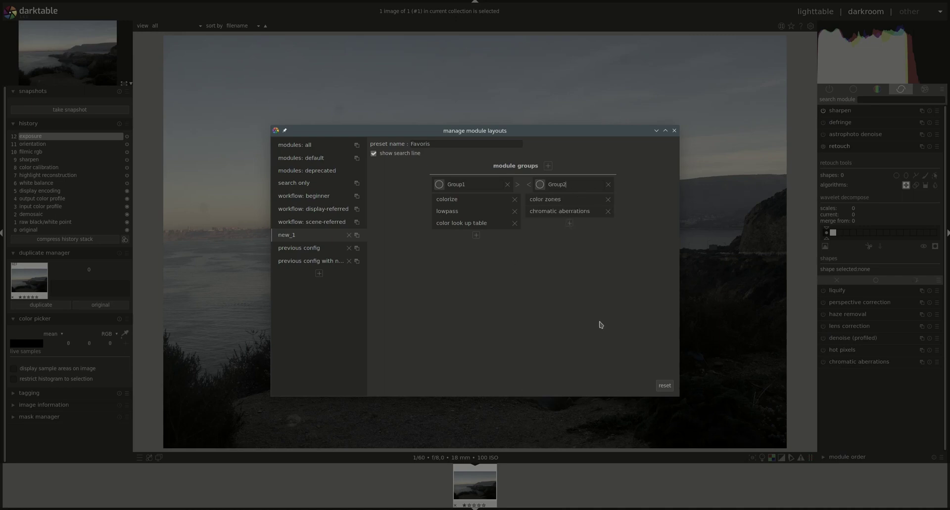
click(570, 223)
click(543, 268)
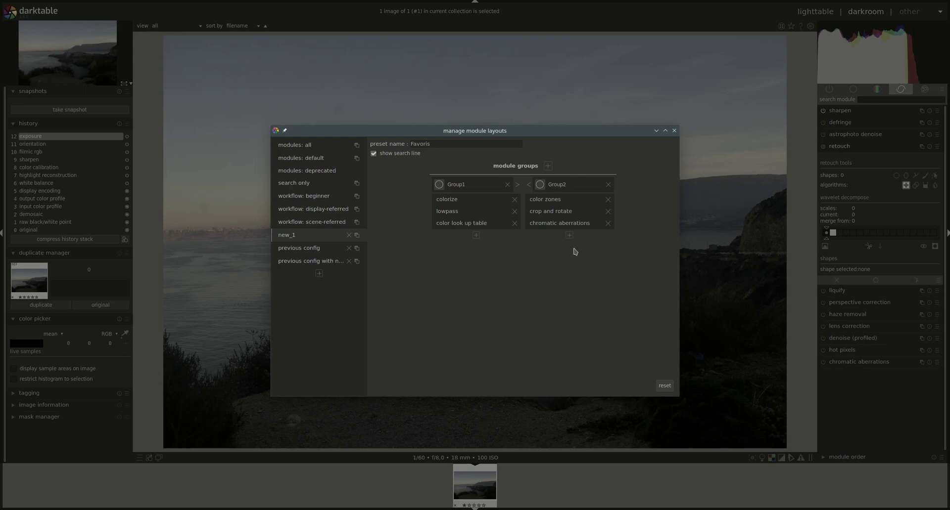
- Close the layouts manager, switch the darkroom to the Favoris layout and show Group2's modules
click(674, 131)
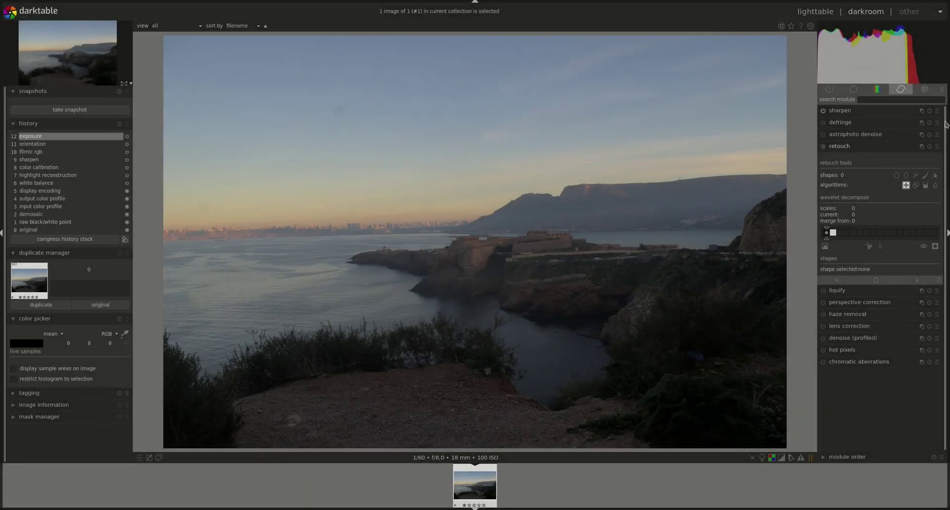
click(941, 89)
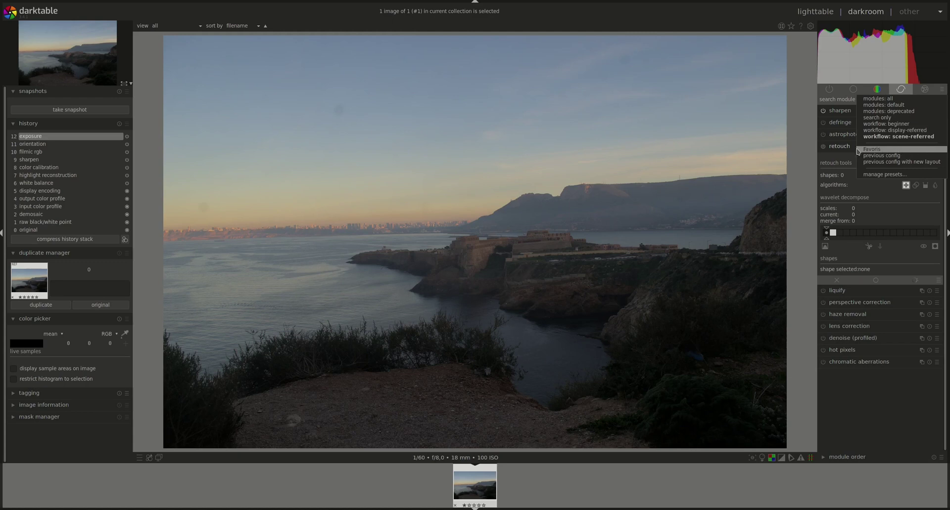
click(893, 152)
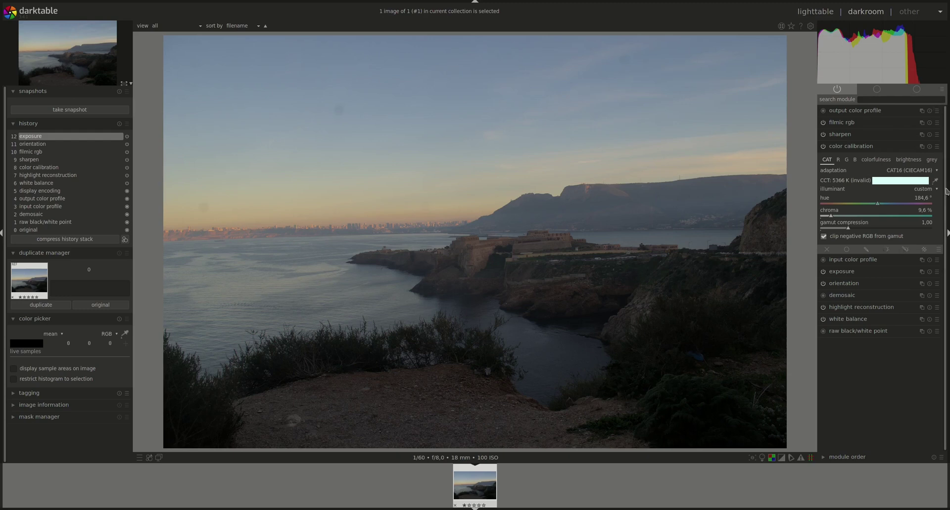
click(875, 92)
click(916, 91)
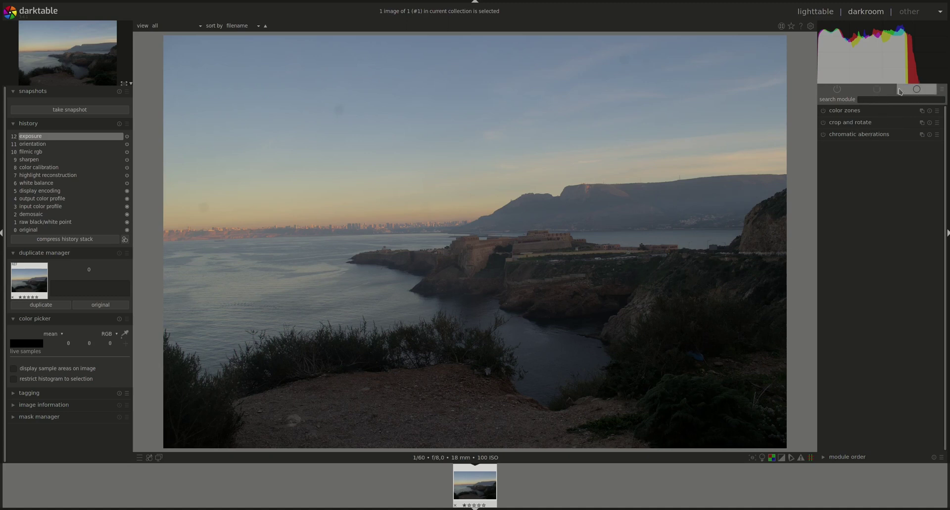
click(943, 92)
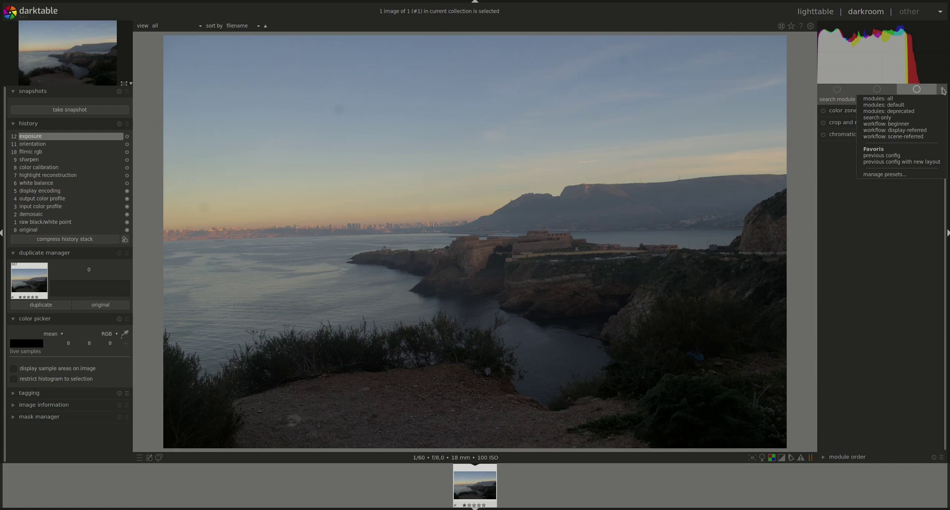
- Give Group1 the color icon and Group2 the favorites star icon, then close the manager
click(888, 175)
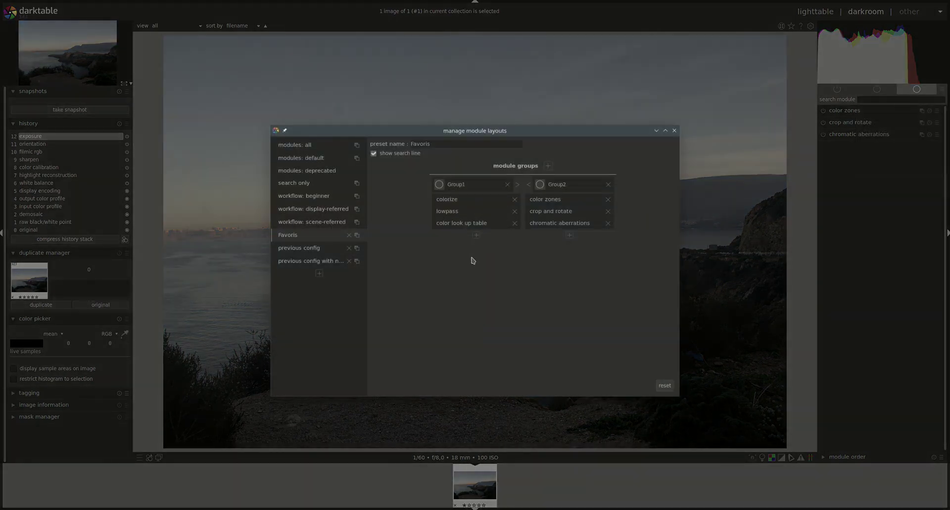
click(439, 185)
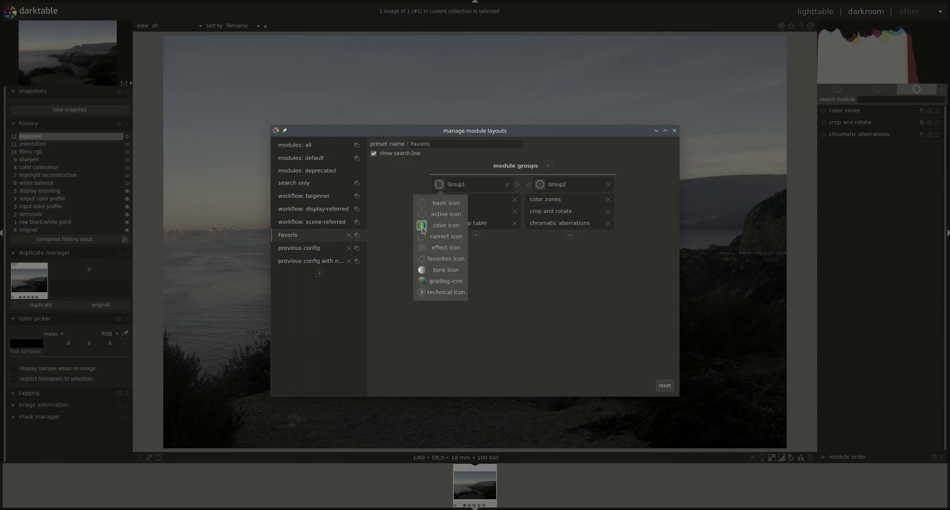
click(443, 227)
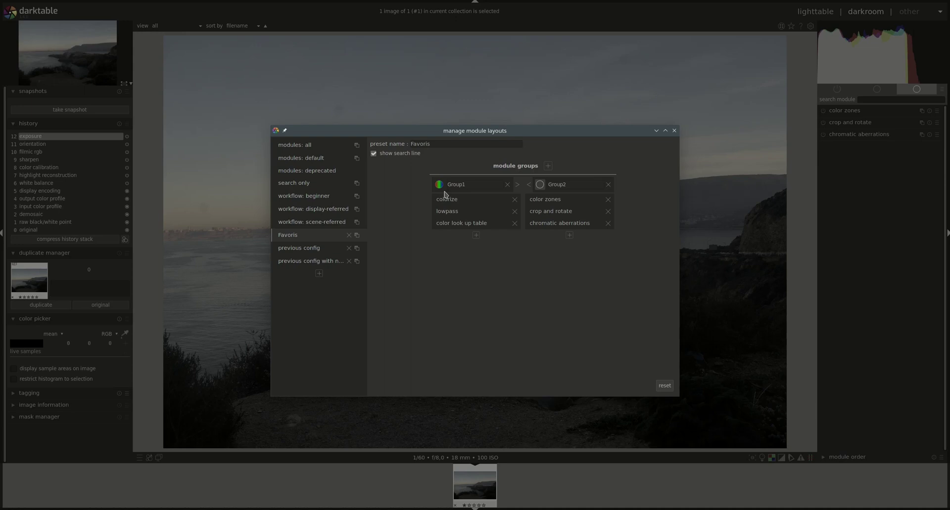
click(539, 184)
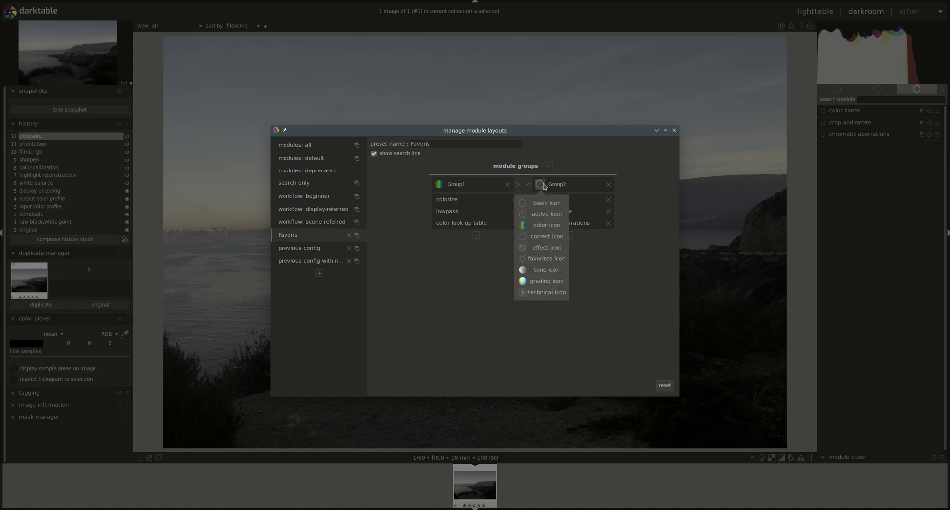
click(535, 258)
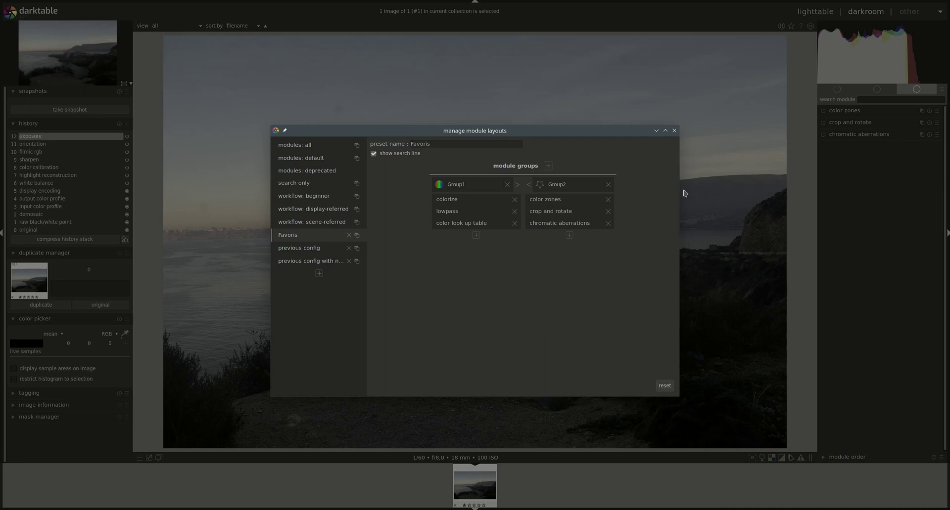
click(673, 130)
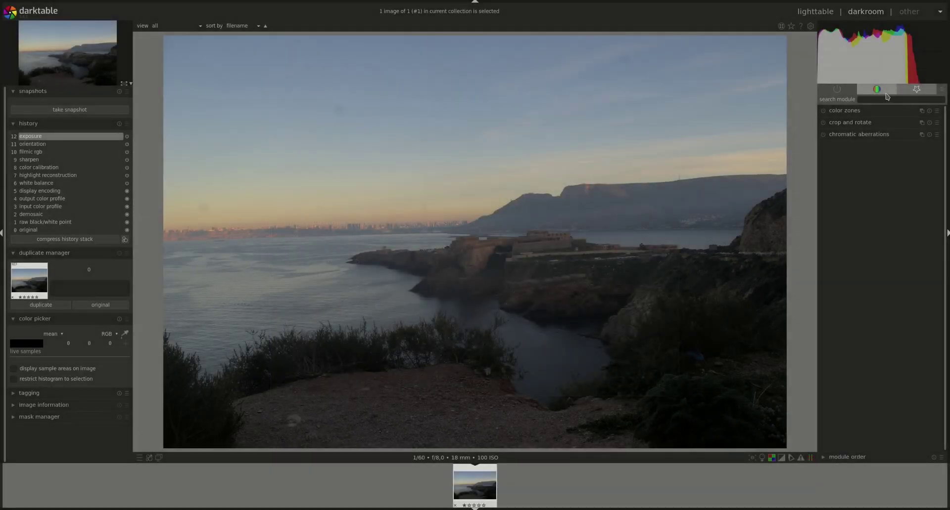
- Switch back to the workflow: scene-referred layout and bring up the module layouts manager
click(942, 89)
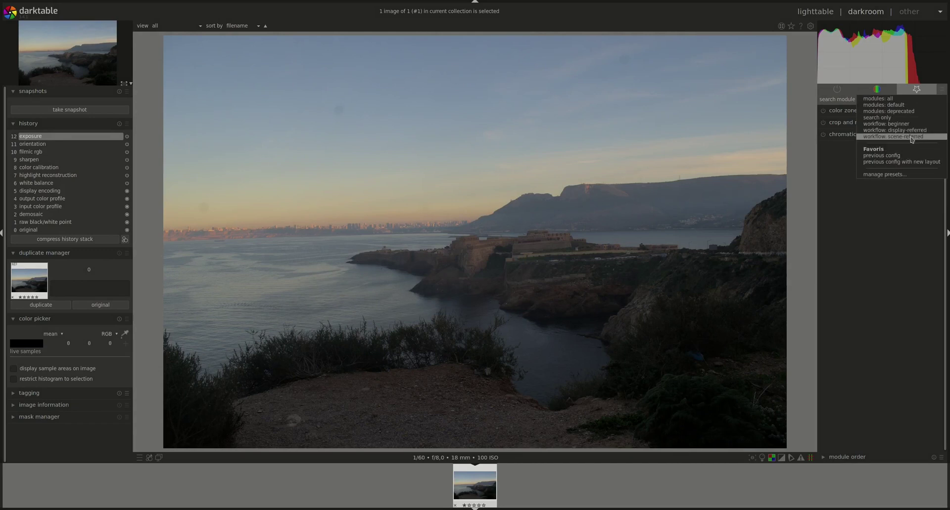
click(911, 136)
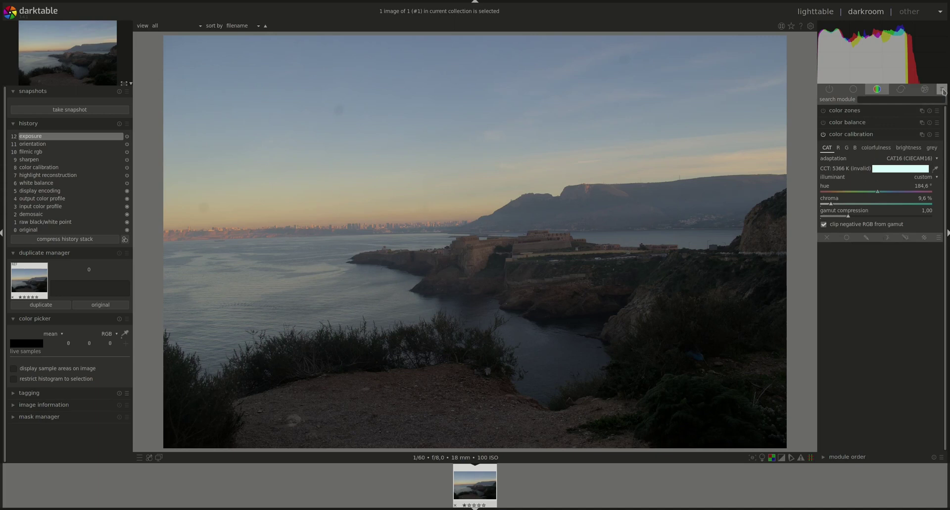
click(942, 91)
click(890, 175)
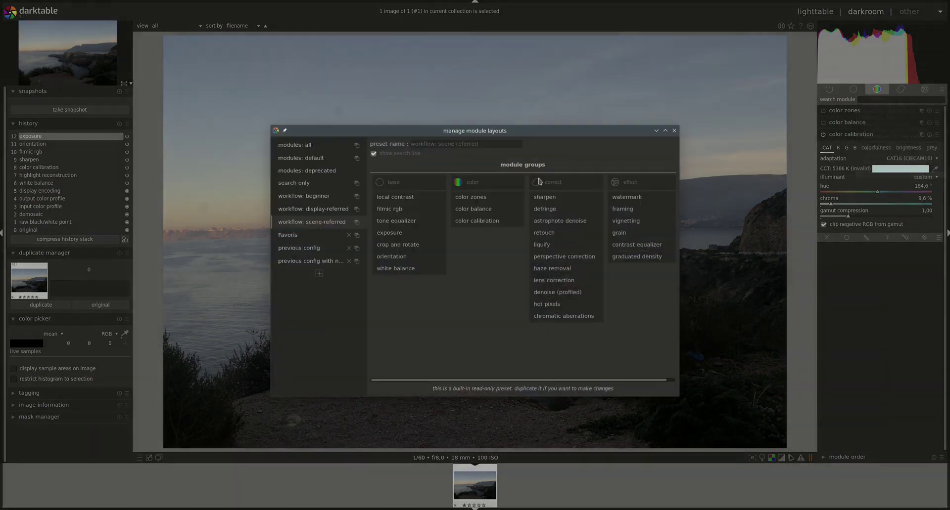
- Duplicate the scene-referred layout, delete that copy and the Favoris preset, then close the manager
click(357, 223)
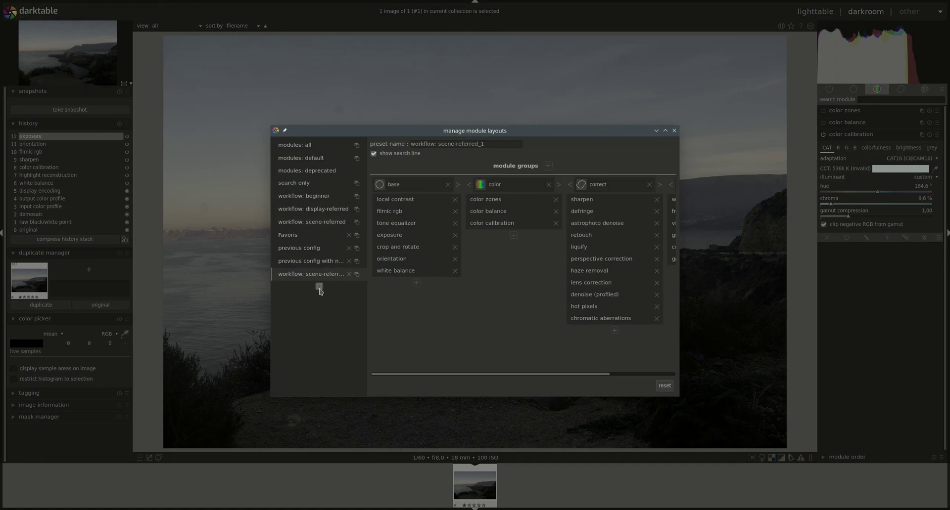
click(349, 274)
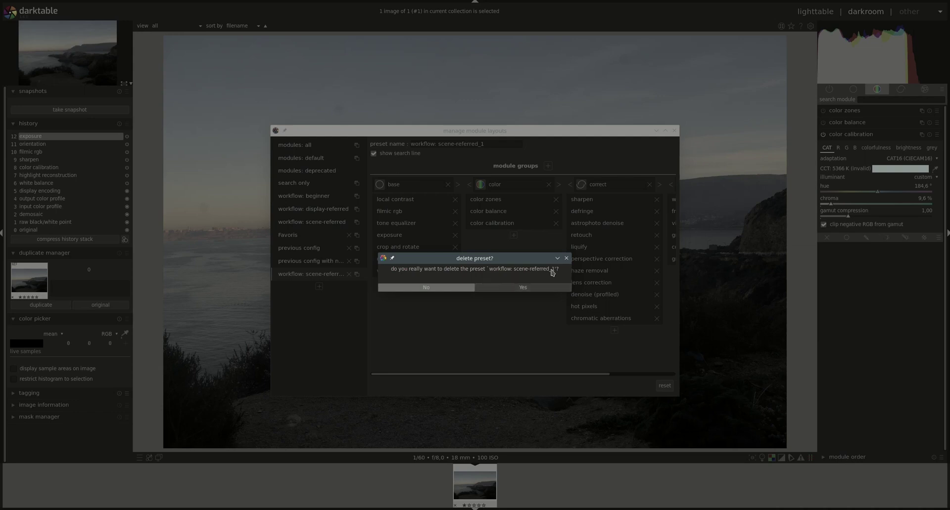
click(523, 288)
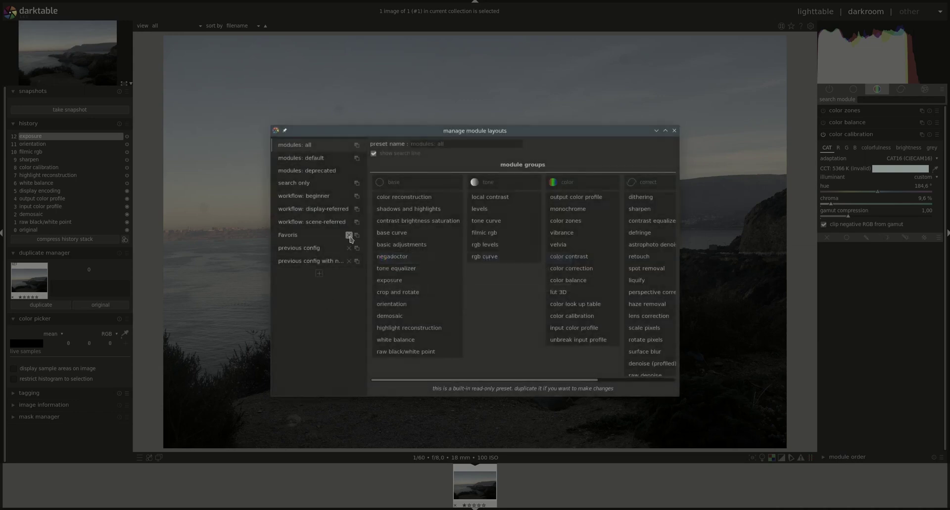
click(349, 236)
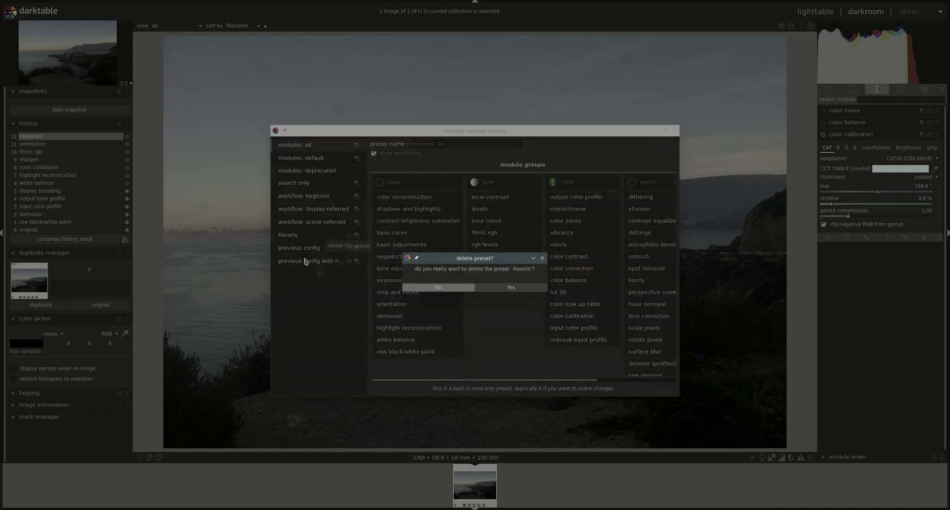
click(451, 286)
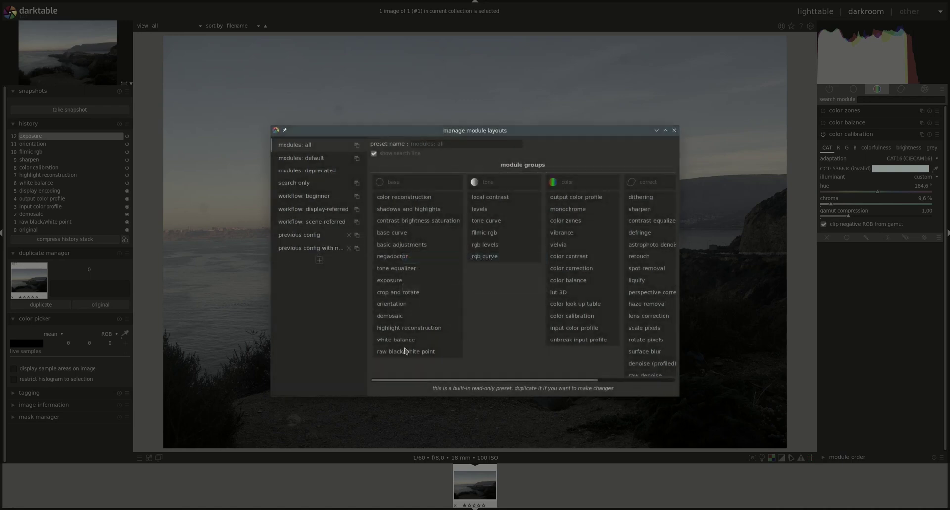
click(674, 131)
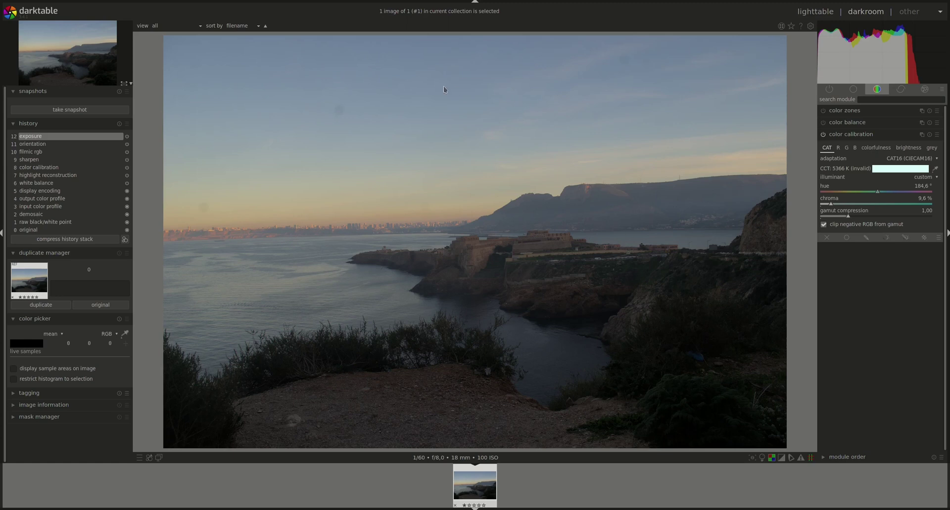
- Collapse the color calibration module down to its header
click(850, 135)
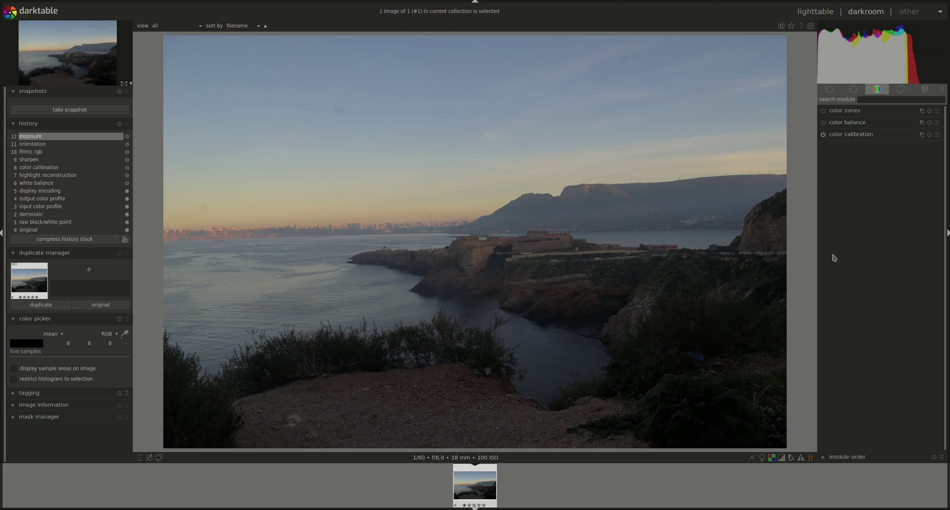
- Set color calibration's illuminant from the image using its picker
click(848, 139)
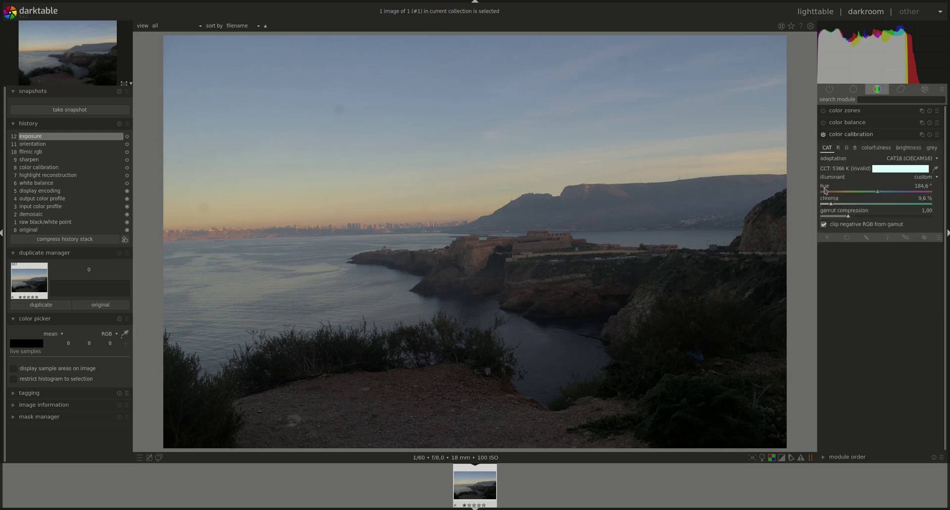
click(935, 169)
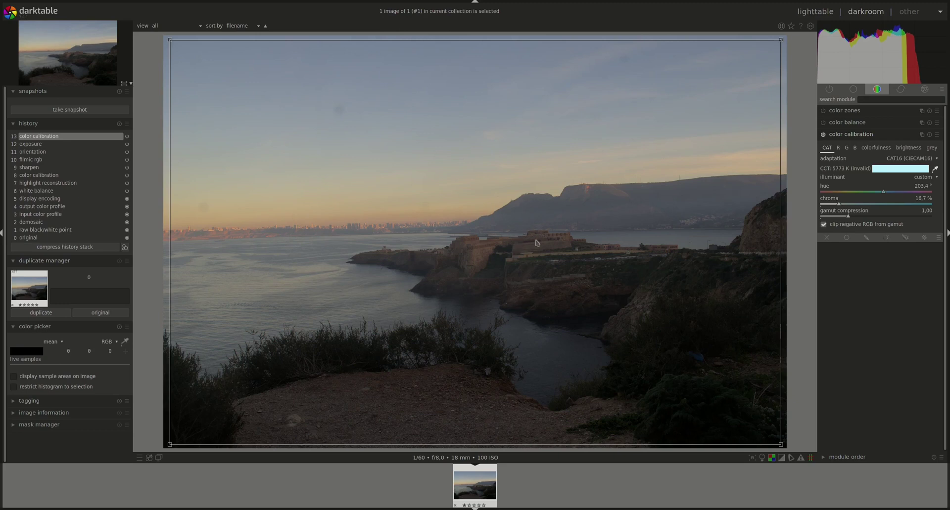
click(854, 137)
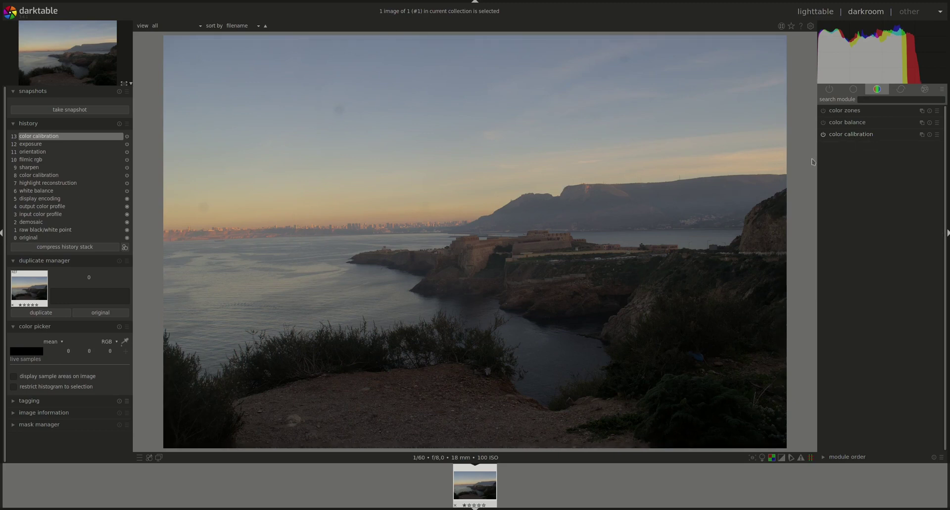
- Raise exposure to about 1.67 EV in the base group and switch on local contrast
click(853, 90)
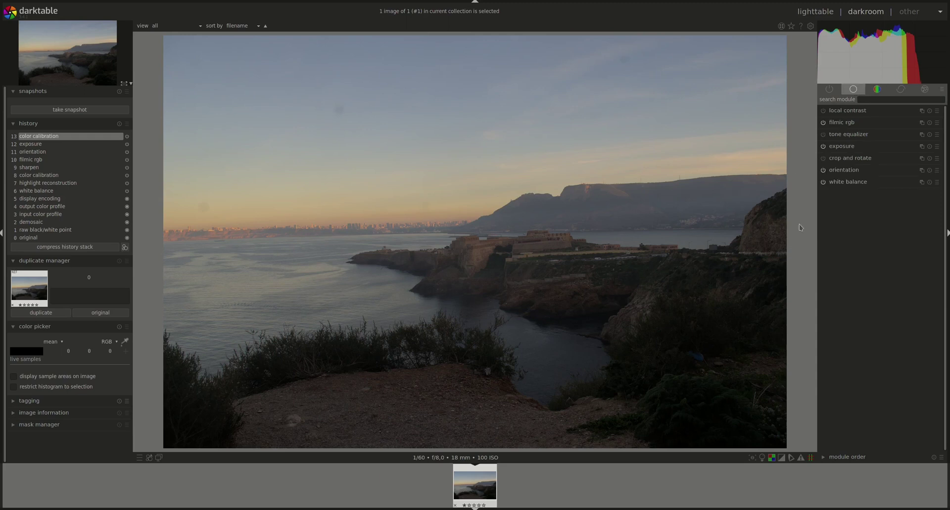
click(843, 147)
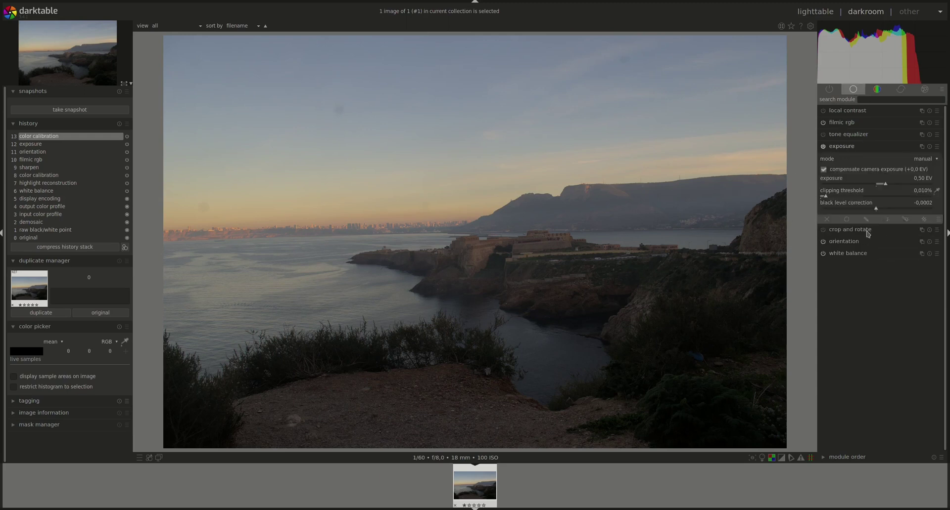
click(892, 185)
drag(892, 185, 908, 186)
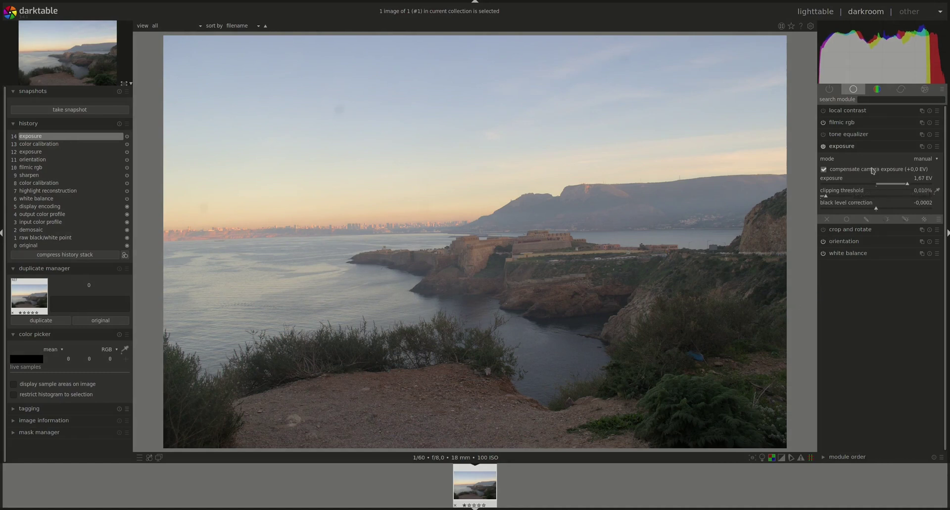
click(850, 147)
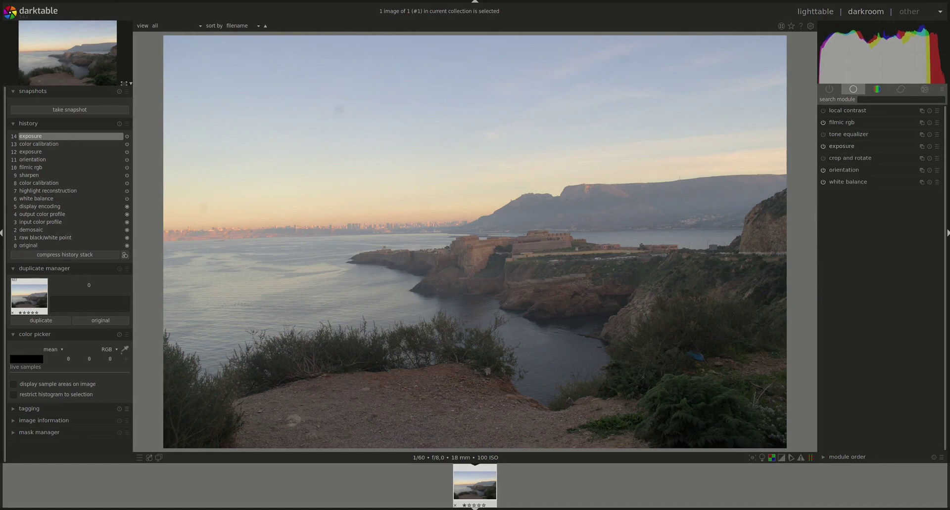
click(823, 110)
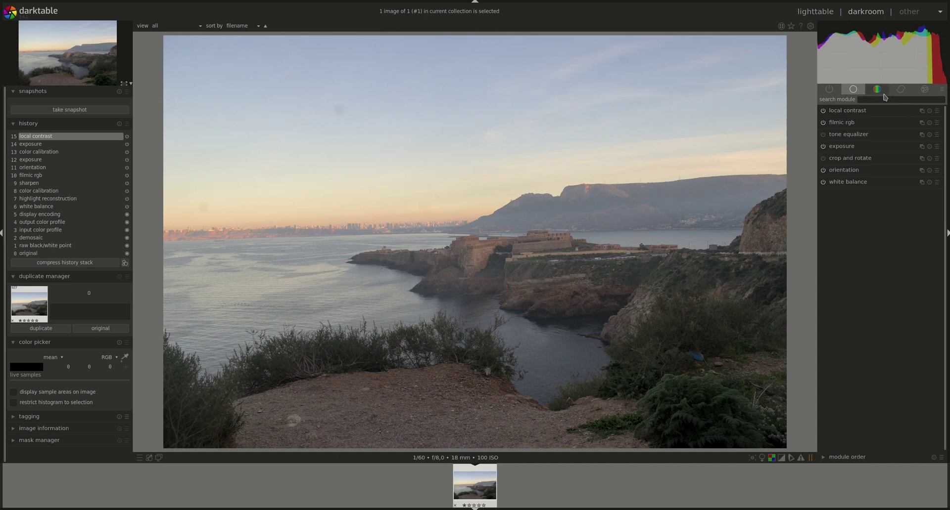
- Zoom in on the left horizon and set the retouch module to the heal algorithm
click(899, 90)
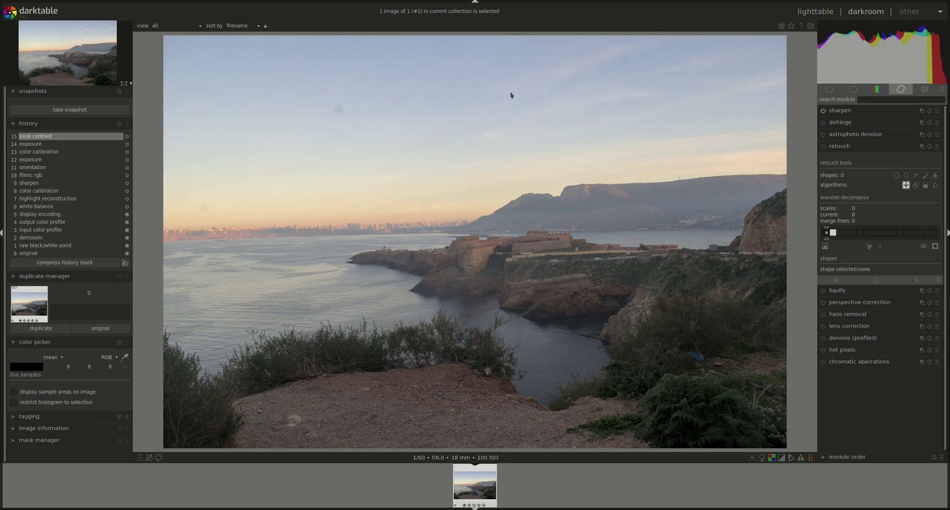
scroll(198, 209, up, 3)
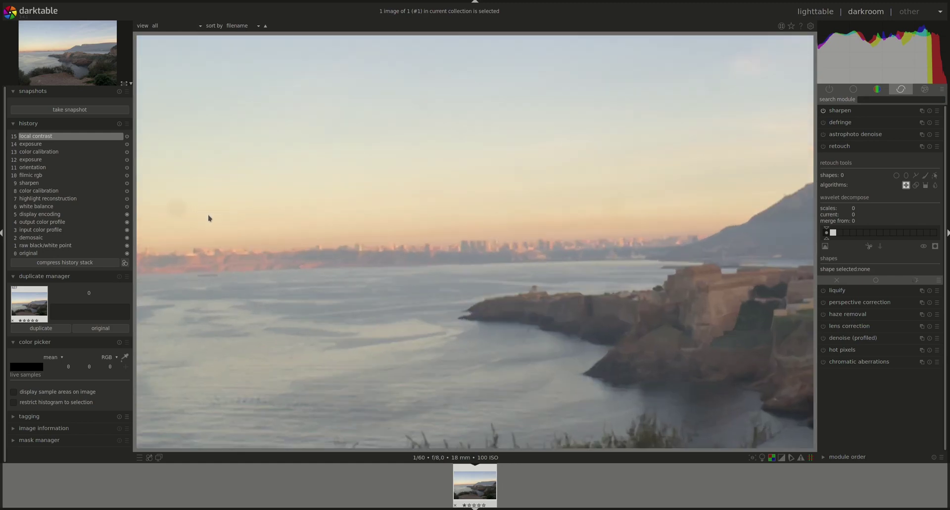
scroll(294, 230, up, 1)
scroll(377, 237, up, 1)
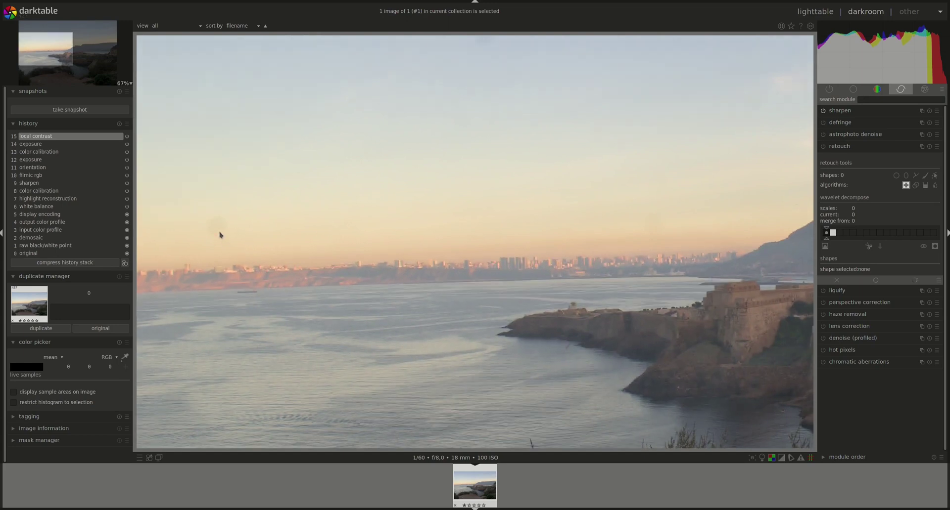
scroll(219, 236, up, 1)
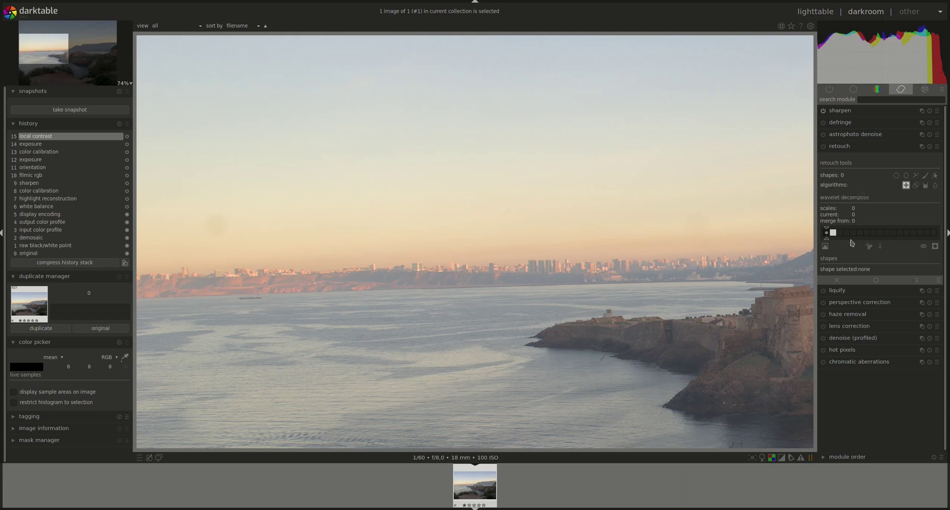
click(916, 185)
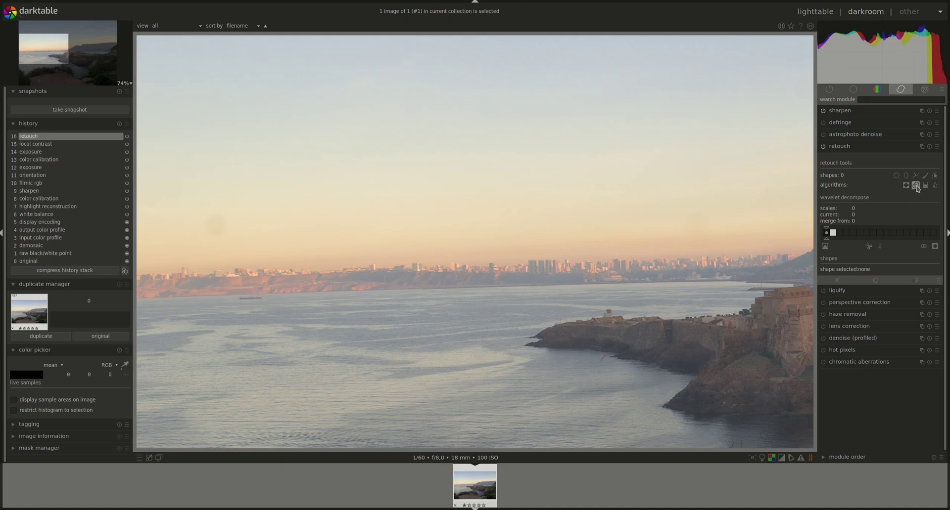
- Heal the left-sky dust spot with a retouch circle, shifting its source slightly right, then hide shapes
click(895, 175)
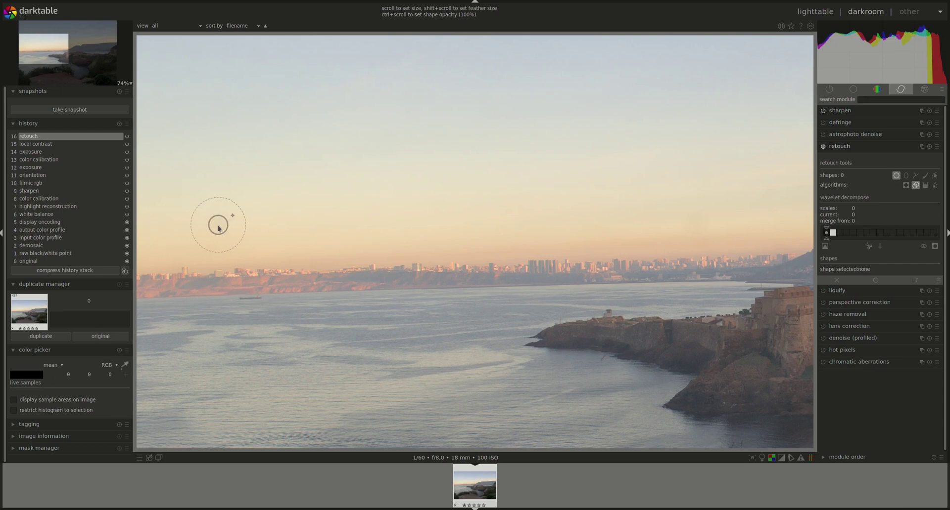
scroll(219, 227, up, 4)
shift+scroll(222, 225, down, 3)
click(223, 225)
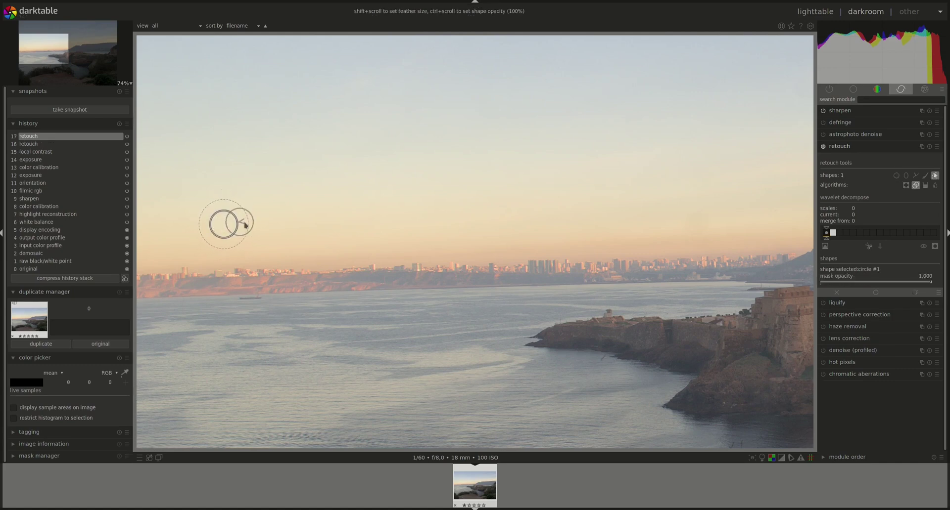
drag(259, 226, 266, 230)
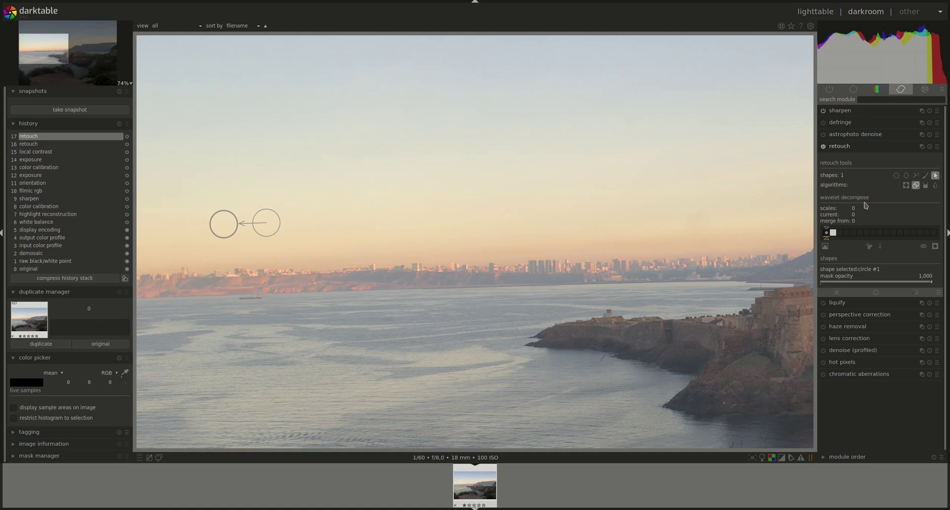
click(934, 176)
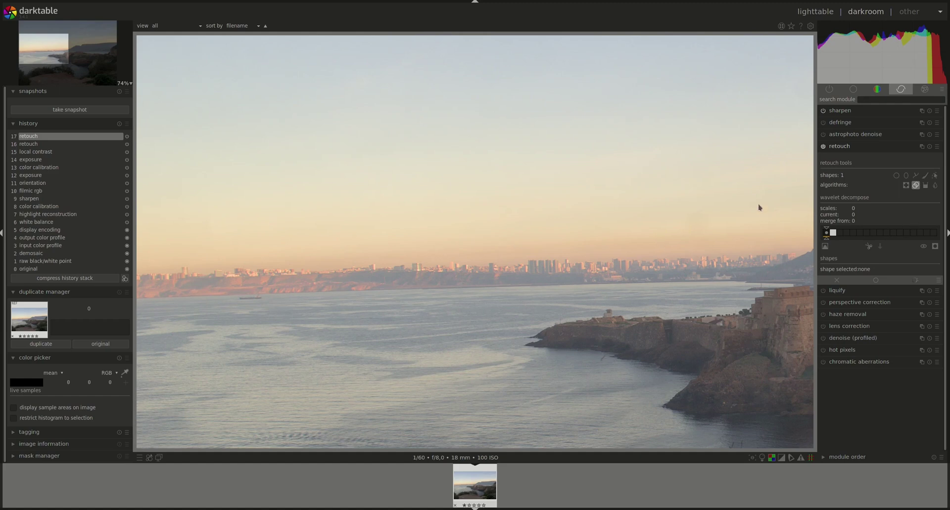
- Pan to the upper sky and heal another dust spot with a circle patch
drag(721, 214, 646, 385)
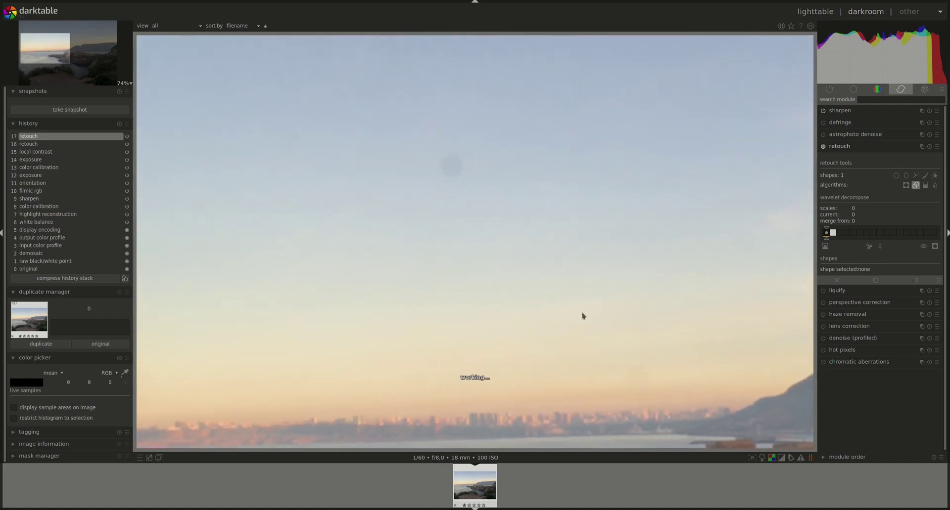
click(895, 175)
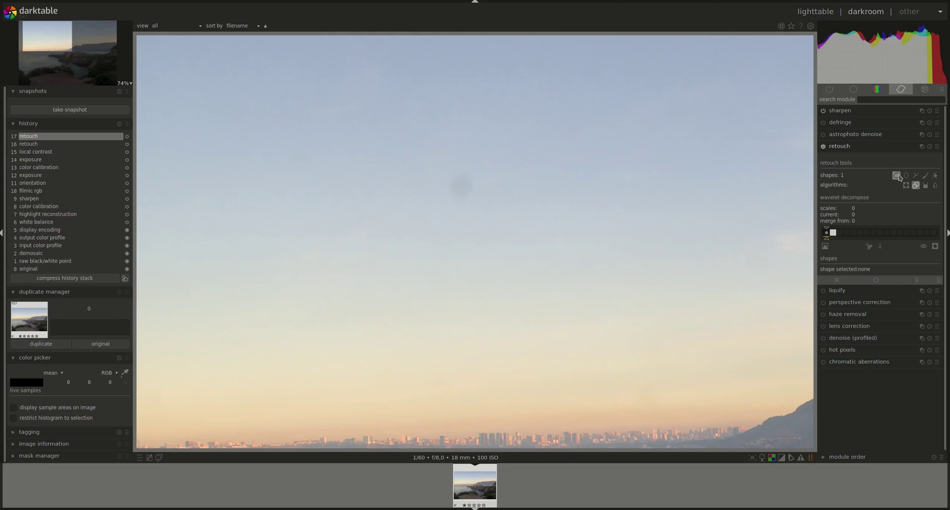
scroll(453, 194, up, 3)
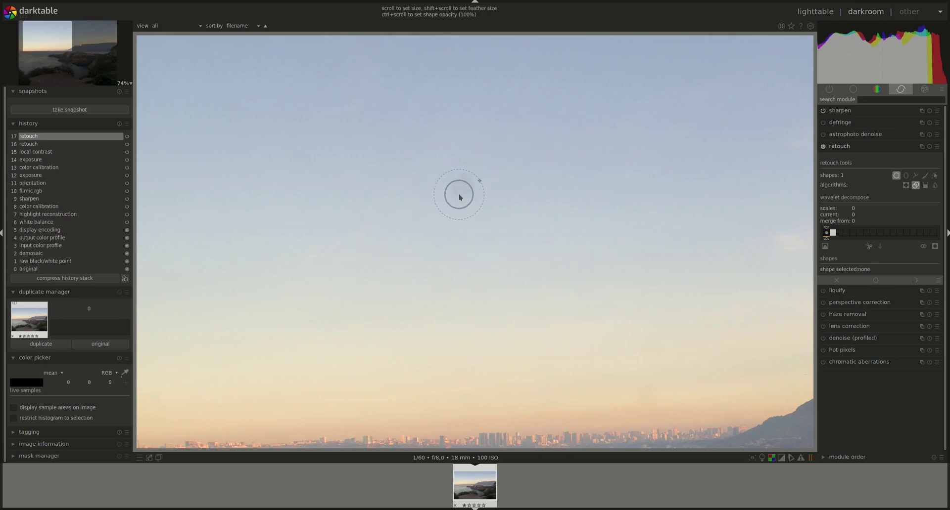
click(459, 191)
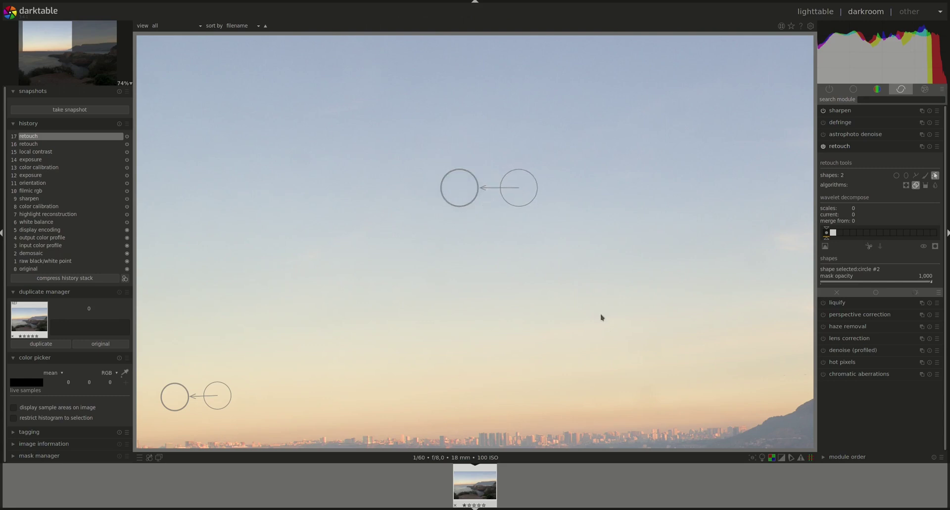
- Place a third circle patch on a sky spot, sourcing clean sky just to its right
click(935, 176)
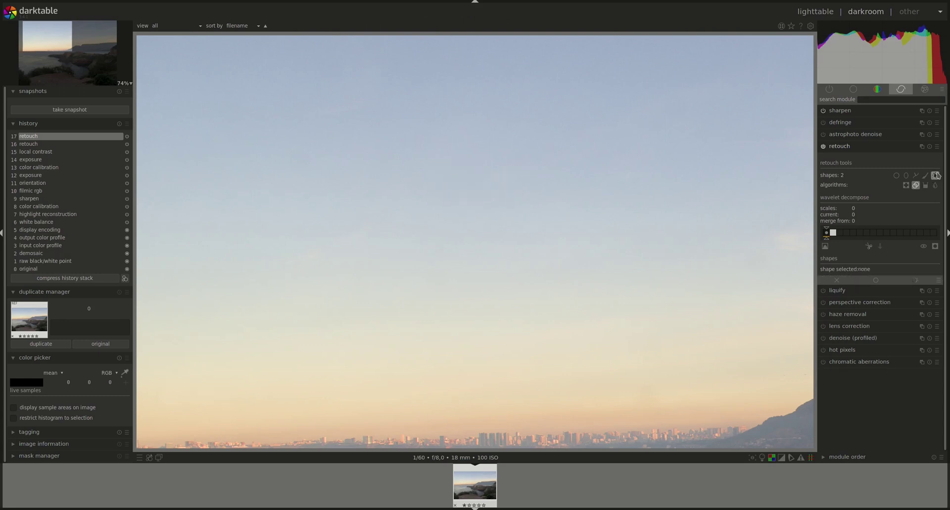
click(935, 175)
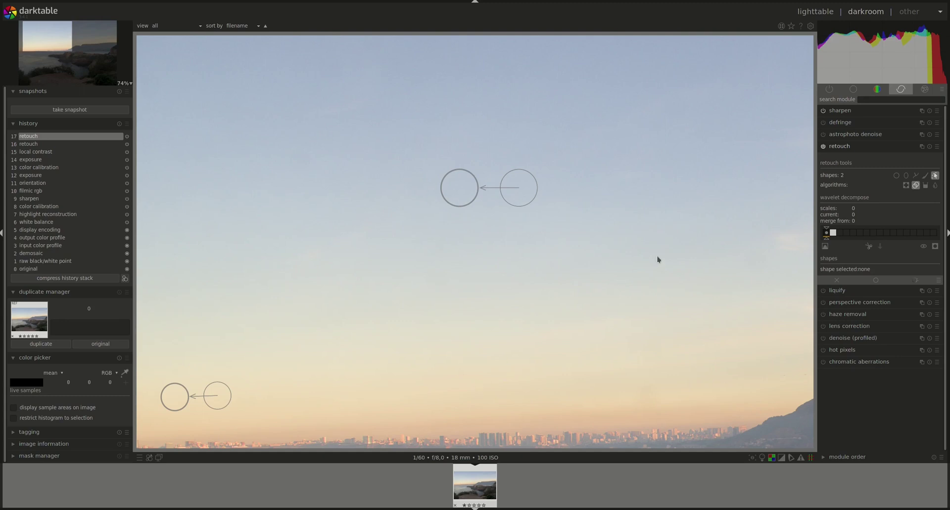
scroll(484, 326, up, 2)
mouse_move(483, 326)
mouse_down()
mouse_move(464, 328)
mouse_move(444, 356)
mouse_up()
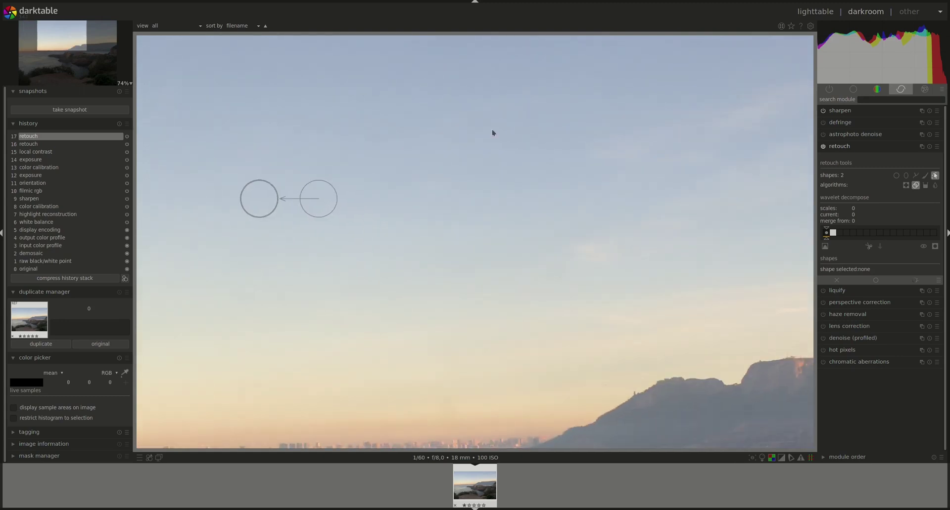
click(896, 175)
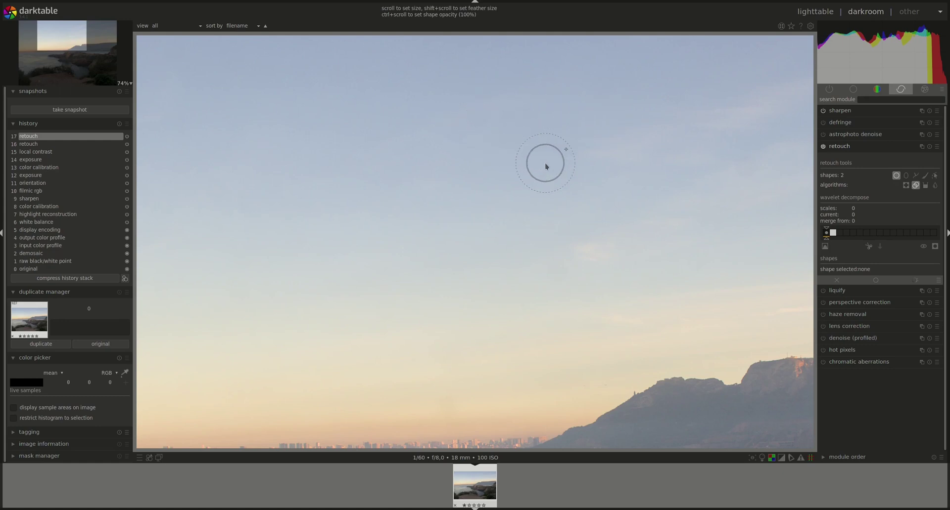
click(476, 115)
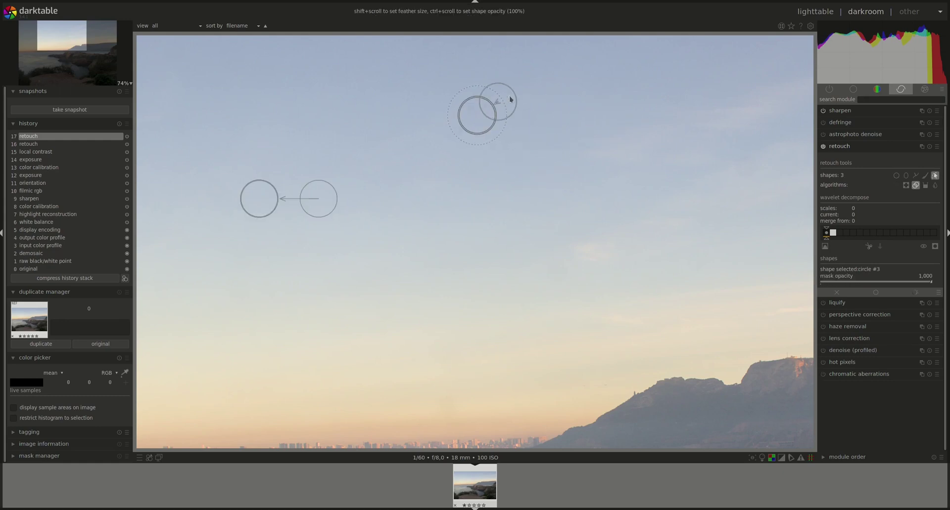
drag(527, 101, 543, 100)
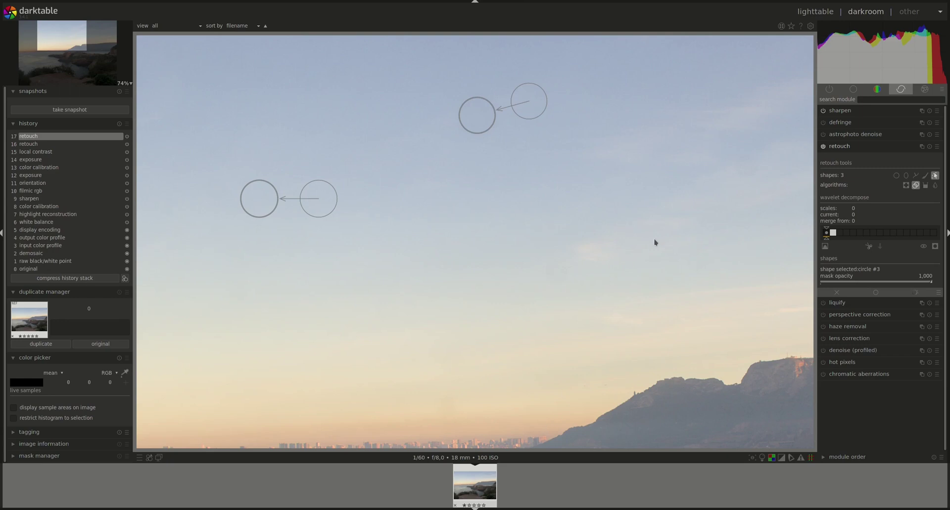
scroll(642, 241, down, 5)
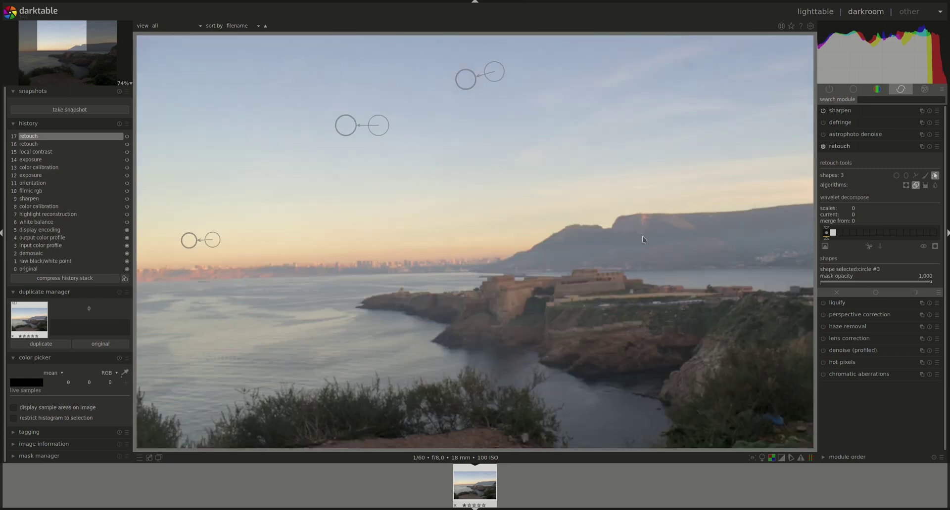
scroll(690, 61, up, 5)
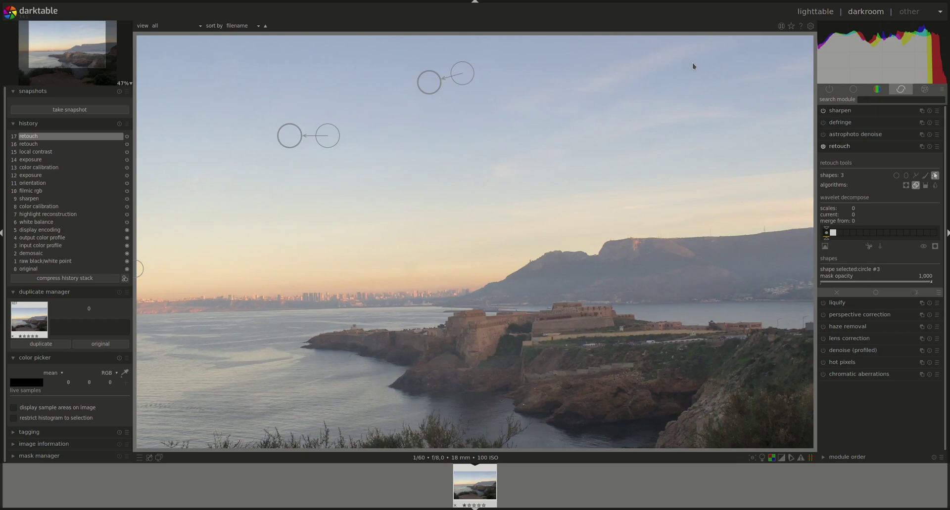
scroll(693, 75, up, 2)
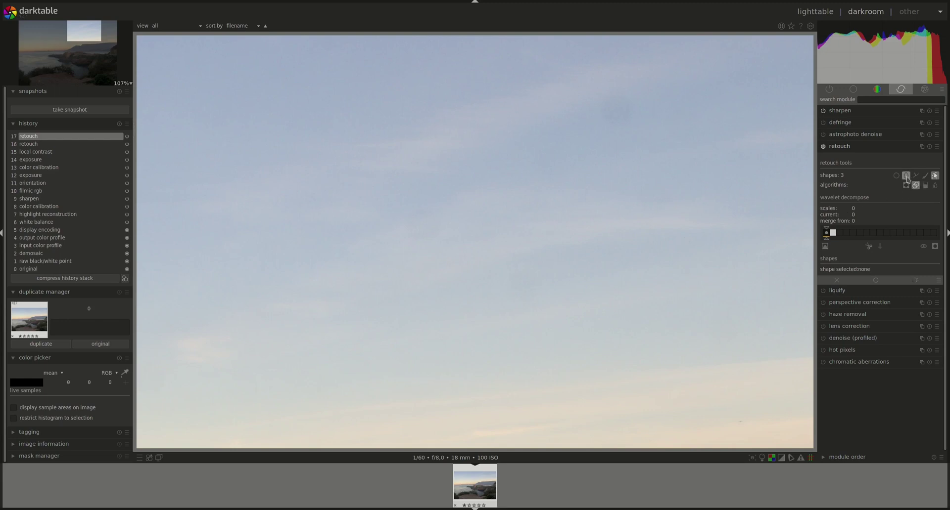
- Try an ellipse heal patch on an upper-sky spot, then delete it
click(906, 176)
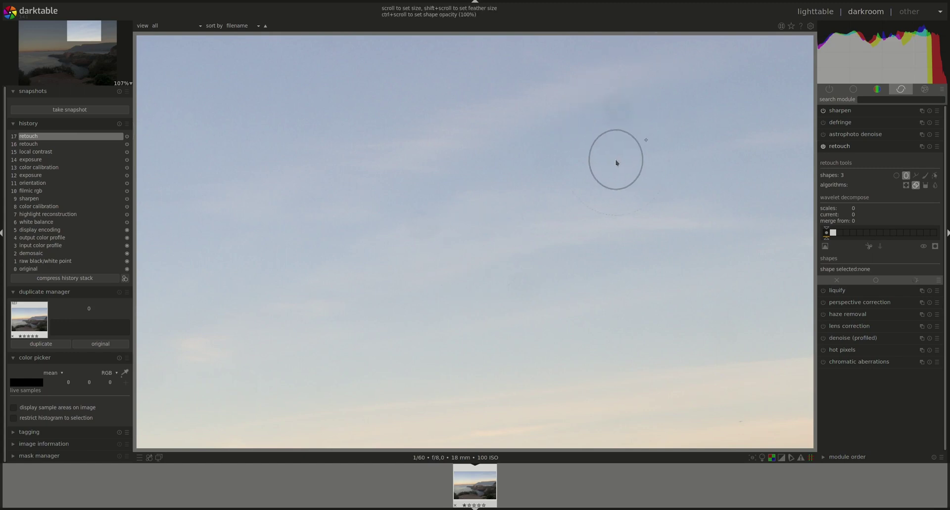
scroll(606, 127, down, 5)
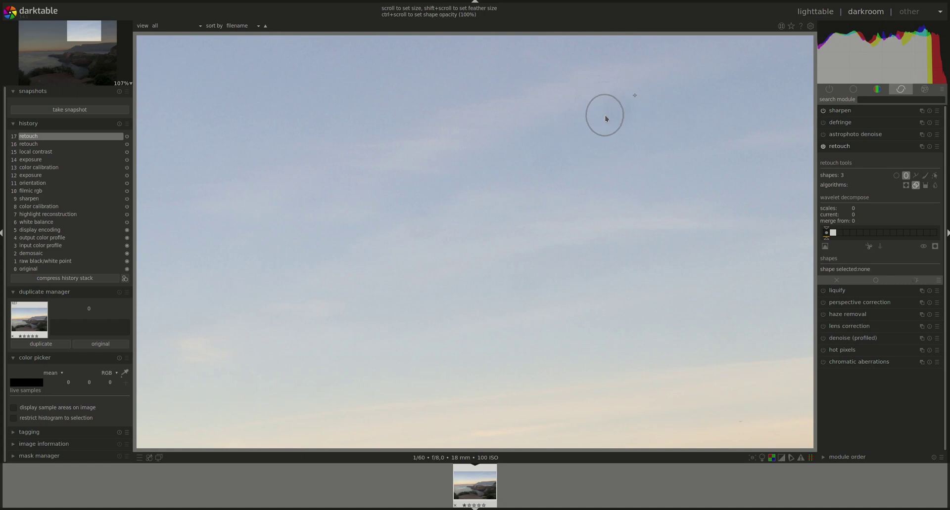
click(622, 109)
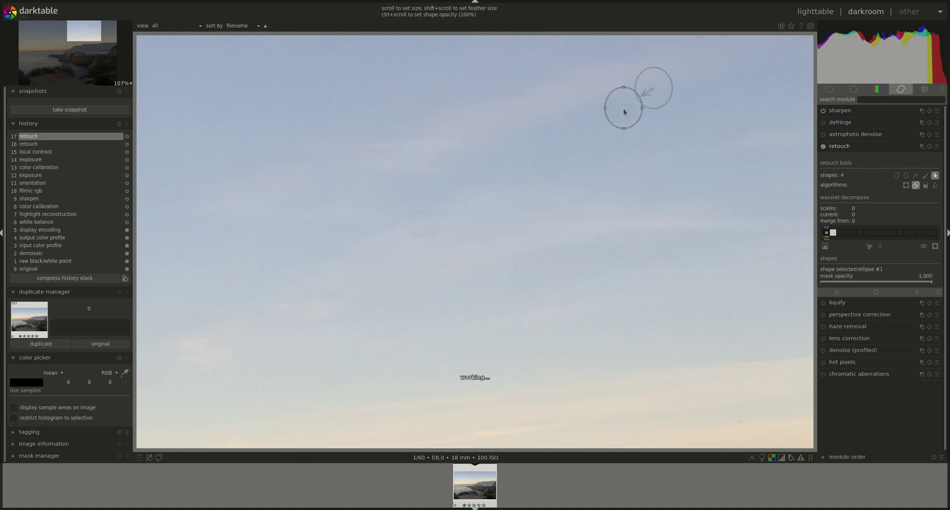
drag(654, 89, 682, 97)
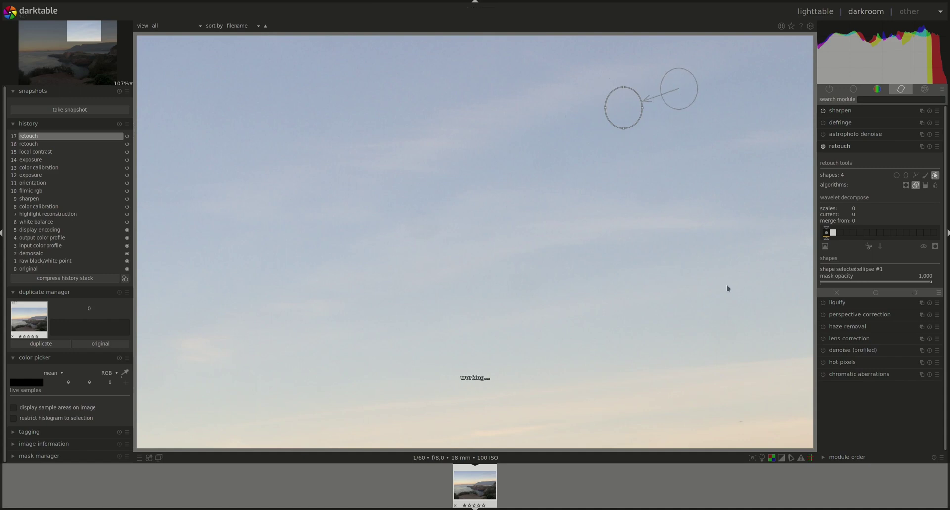
click(936, 177)
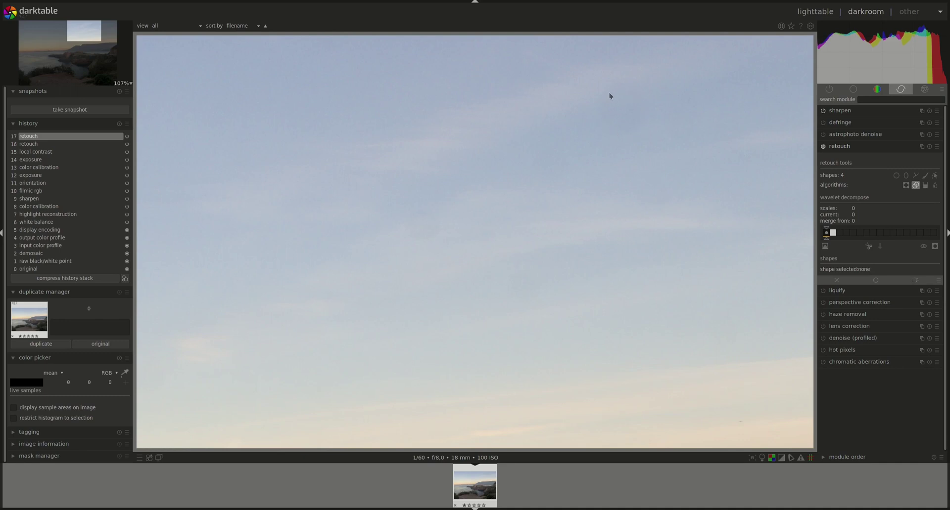
click(935, 176)
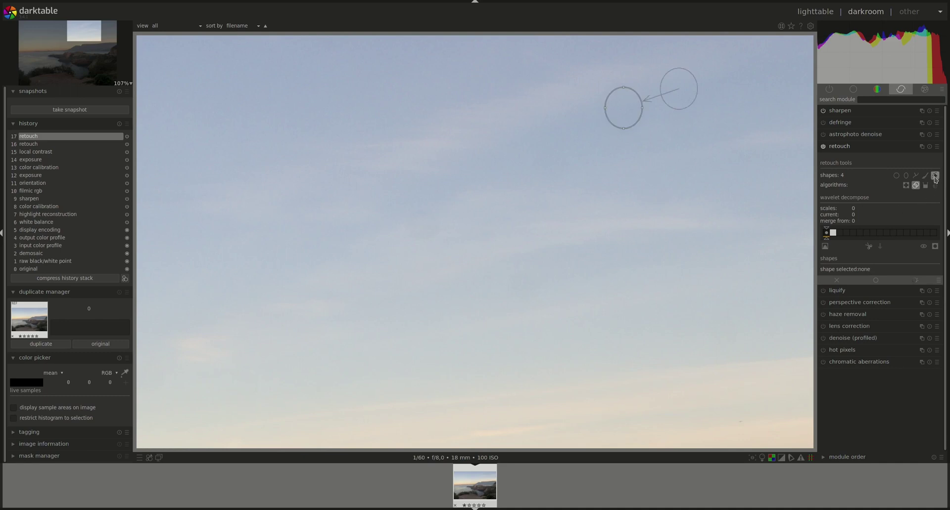
right_click(630, 100)
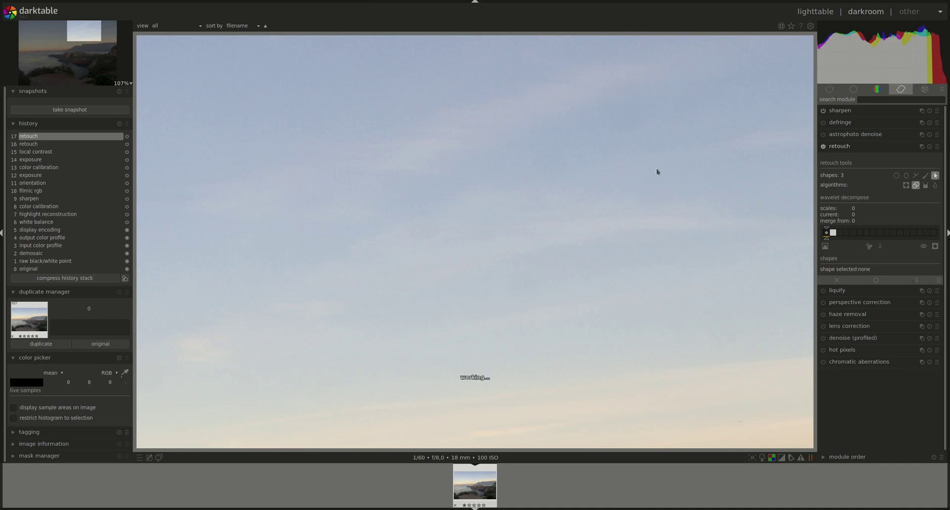
- Switch the retouch method to clone and place a new ellipse patch on that spot
click(907, 186)
click(906, 176)
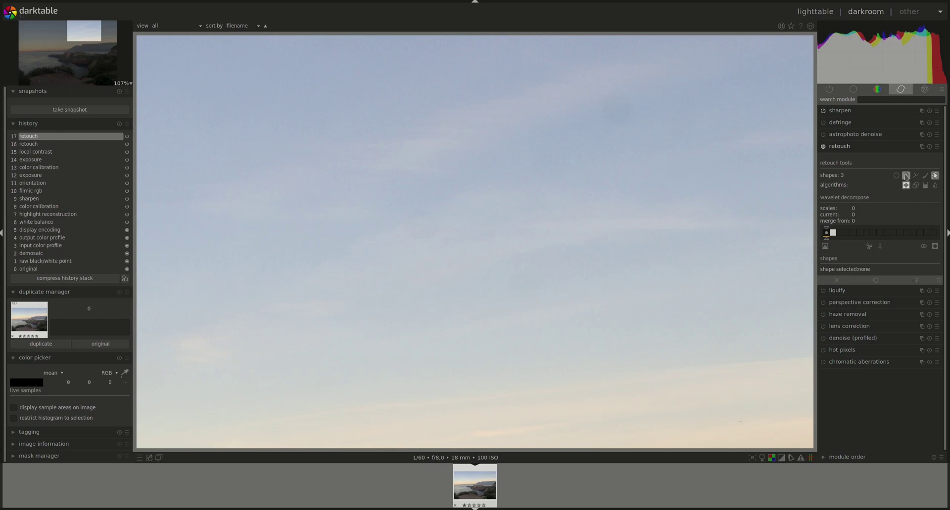
click(619, 110)
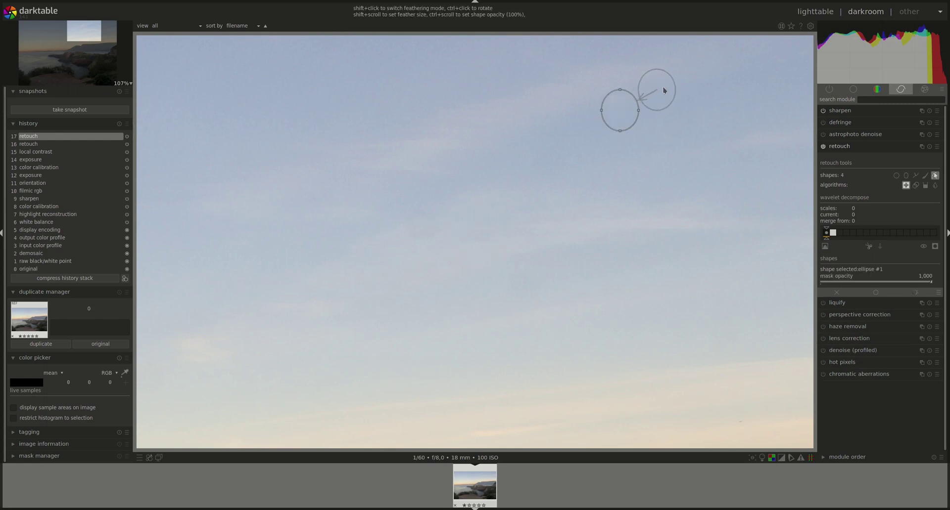
click(935, 175)
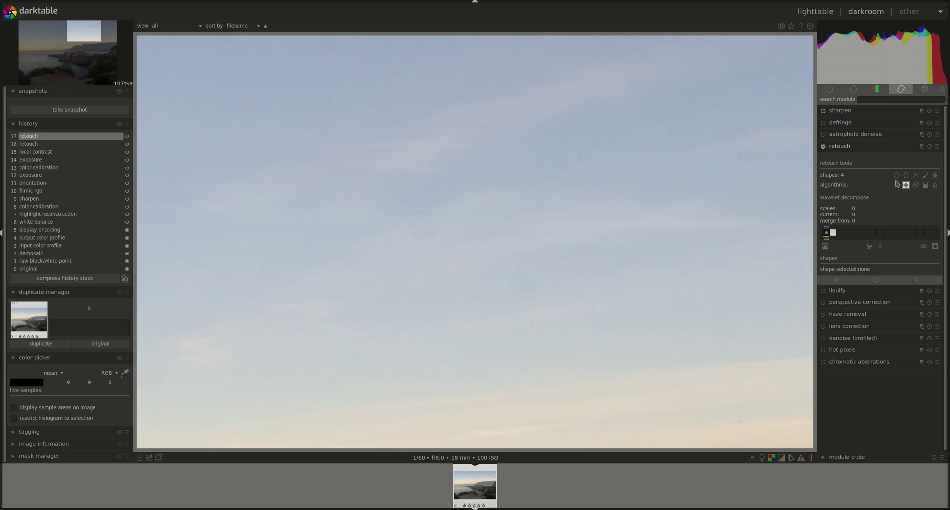
- Place a fifth ellipse patch on a central sky spot and zoom out to fit
click(905, 176)
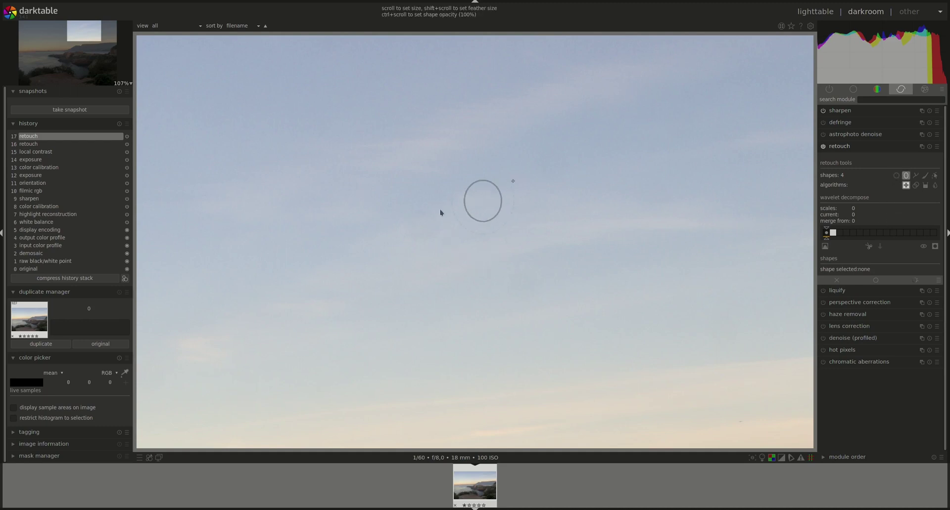
click(419, 228)
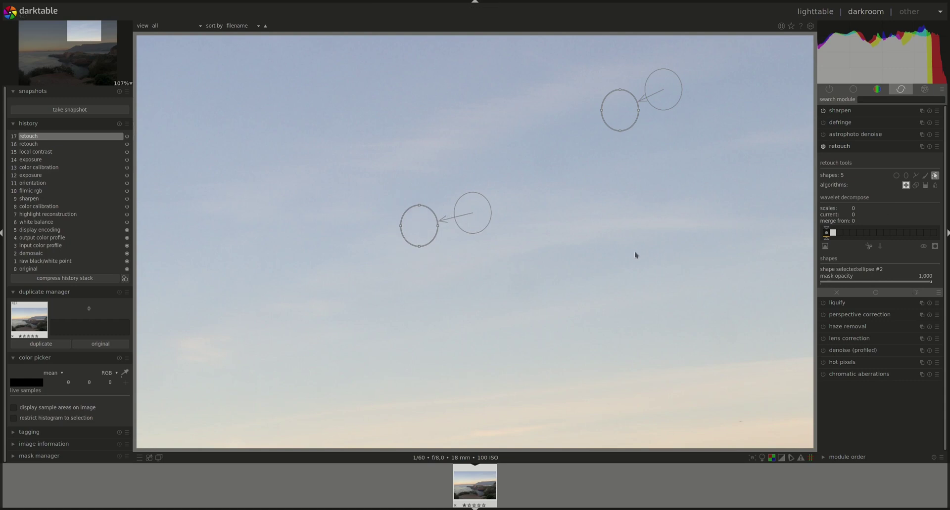
scroll(635, 254, down, 4)
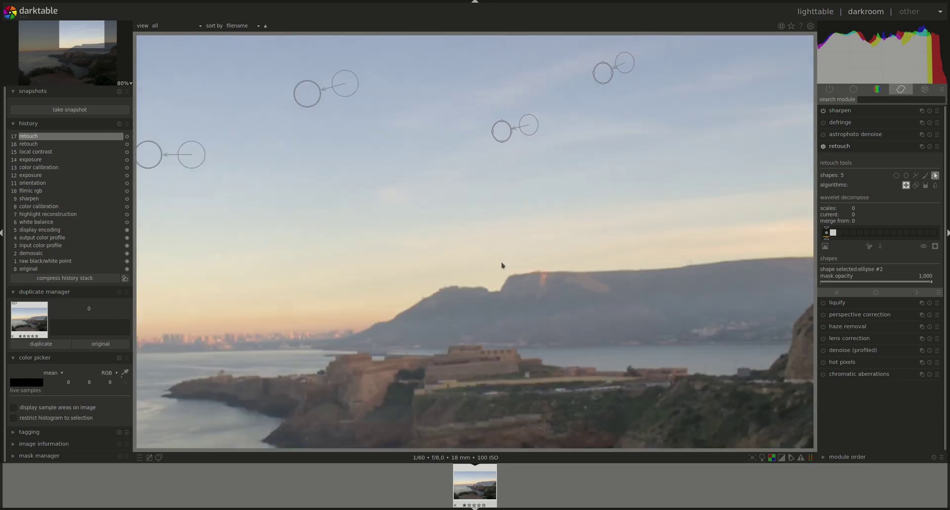
scroll(502, 266, down, 2)
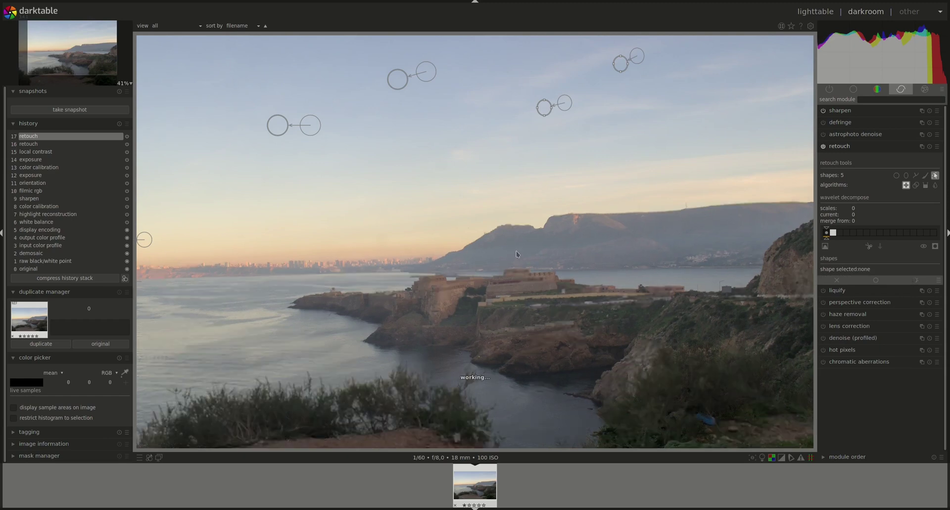
scroll(516, 254, down, 1)
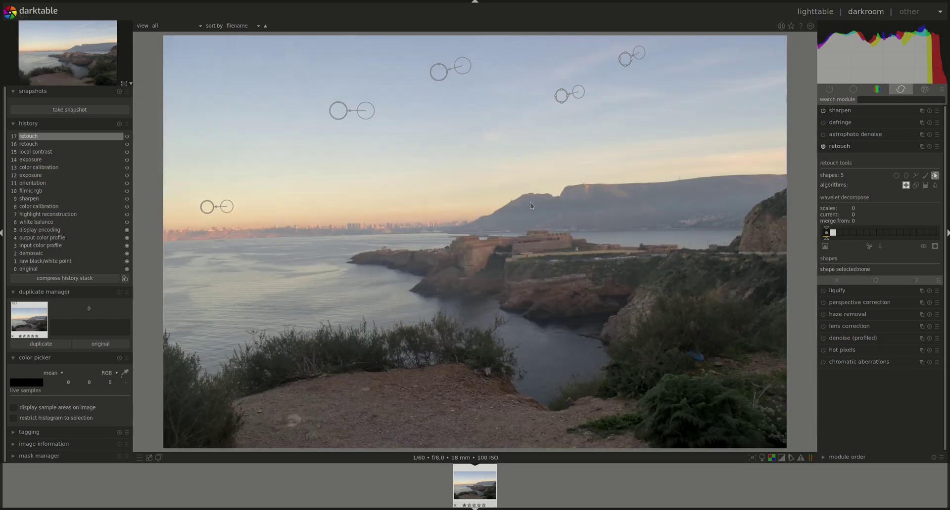
- Compare the photo with retouch patches off and on, then commit the edits to history
click(934, 175)
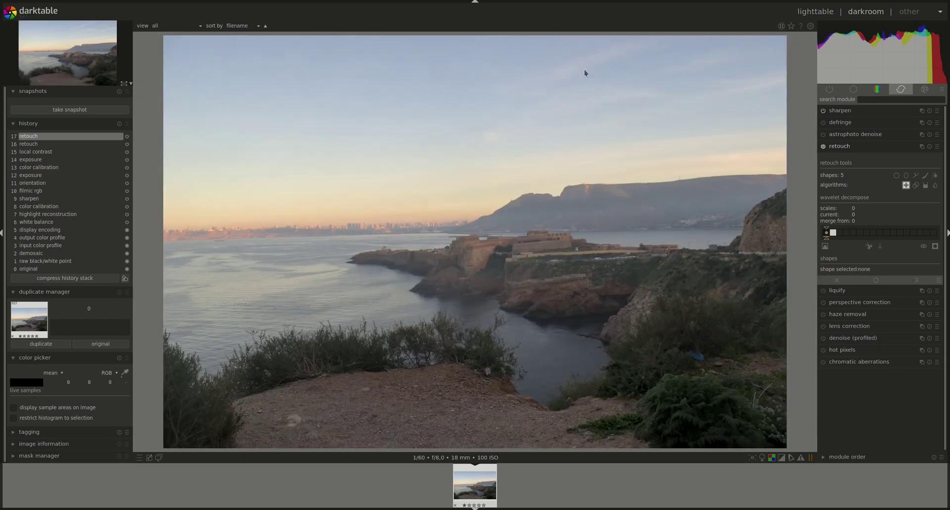
click(922, 246)
click(923, 247)
click(701, 361)
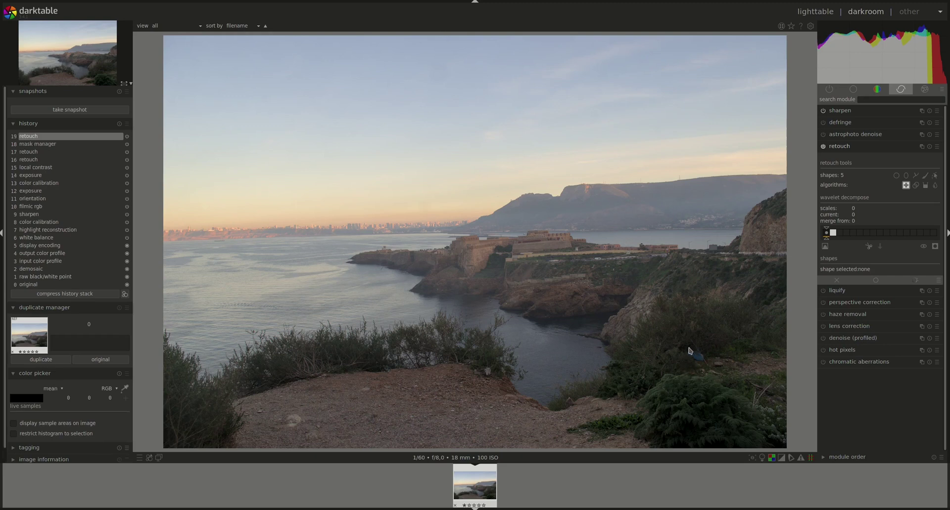
- Zoom in to 140% on the blue bag in the bottom-right bushes
scroll(699, 352, up, 5)
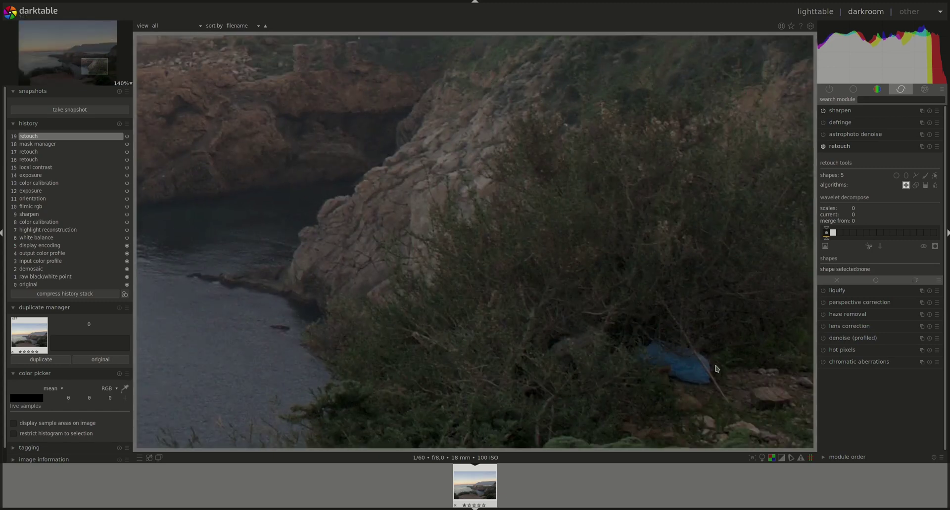
scroll(719, 368, up, 2)
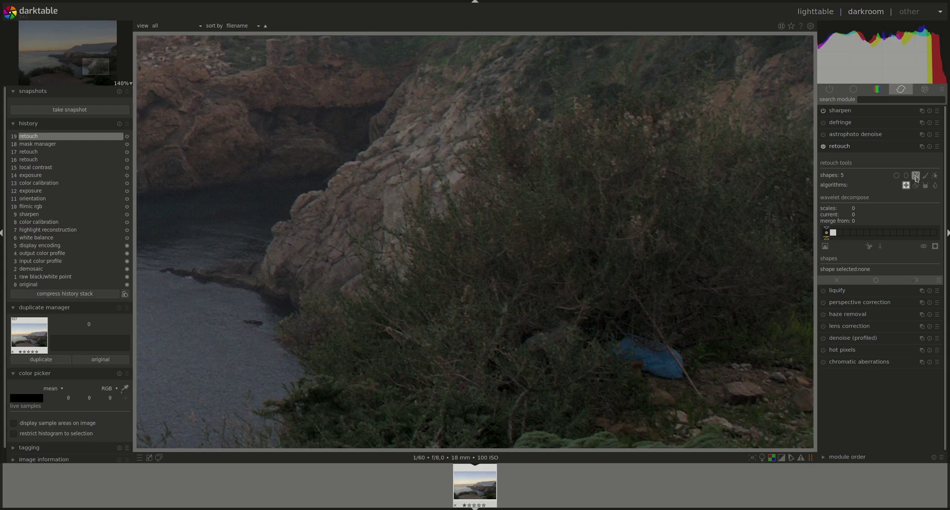
- Outline the blue bag with a closed path retouch shape
click(915, 179)
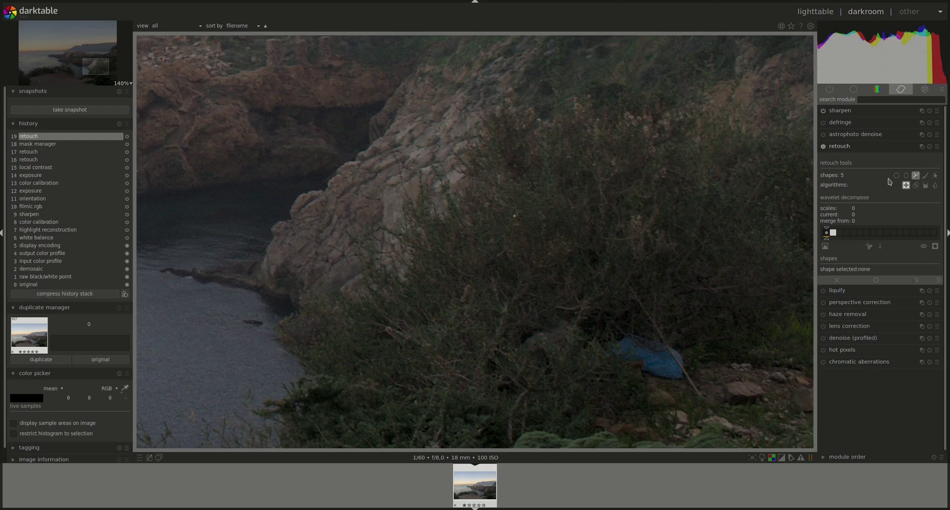
click(631, 336)
click(611, 351)
click(684, 377)
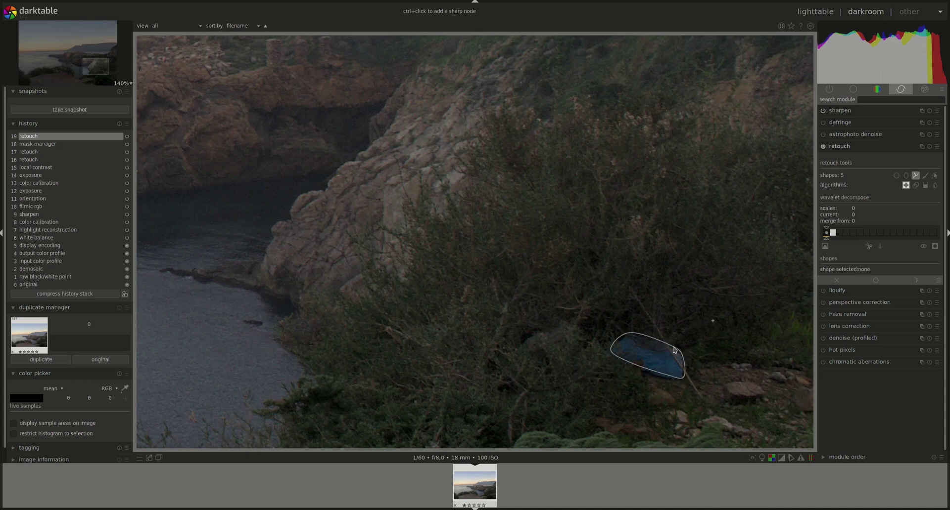
right_click(656, 342)
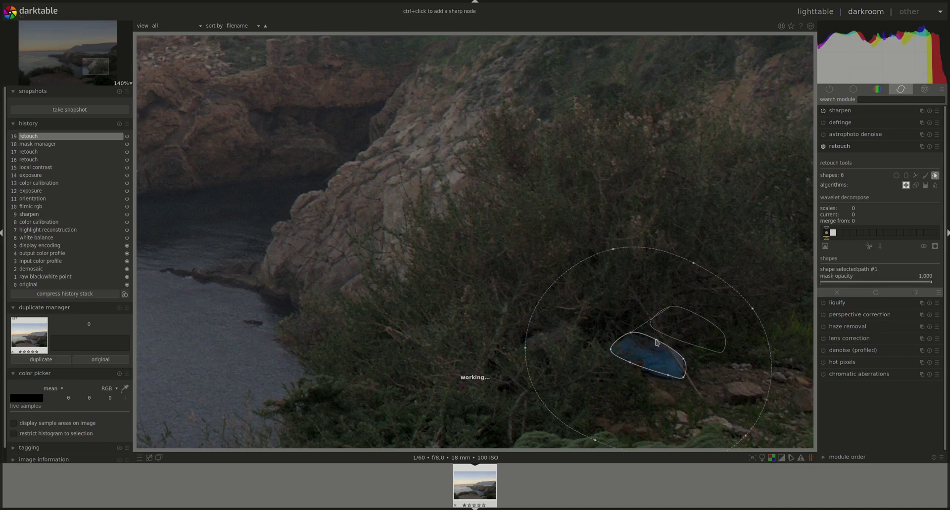
- Shrink the path's feather tightly and hide the shape outlines to check the clone
shift+scroll(657, 354, down, 4)
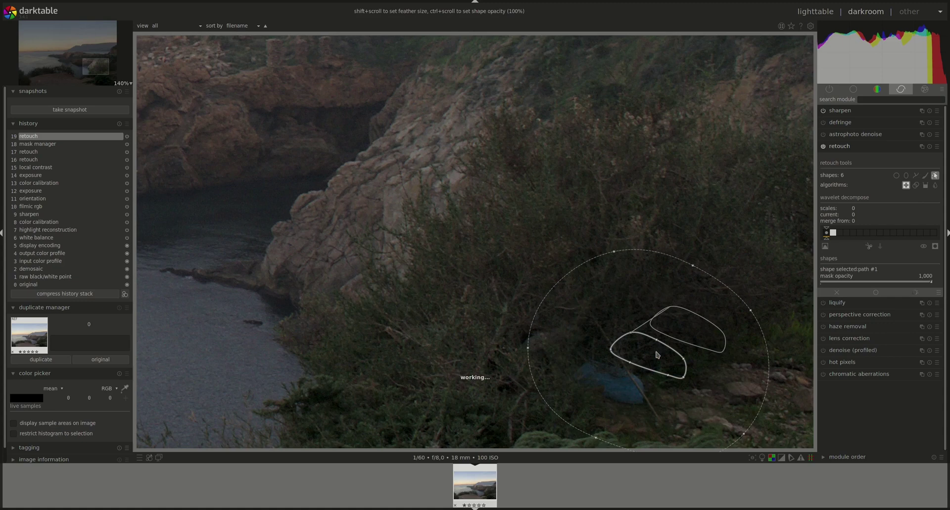
shift+scroll(660, 353, down, 4)
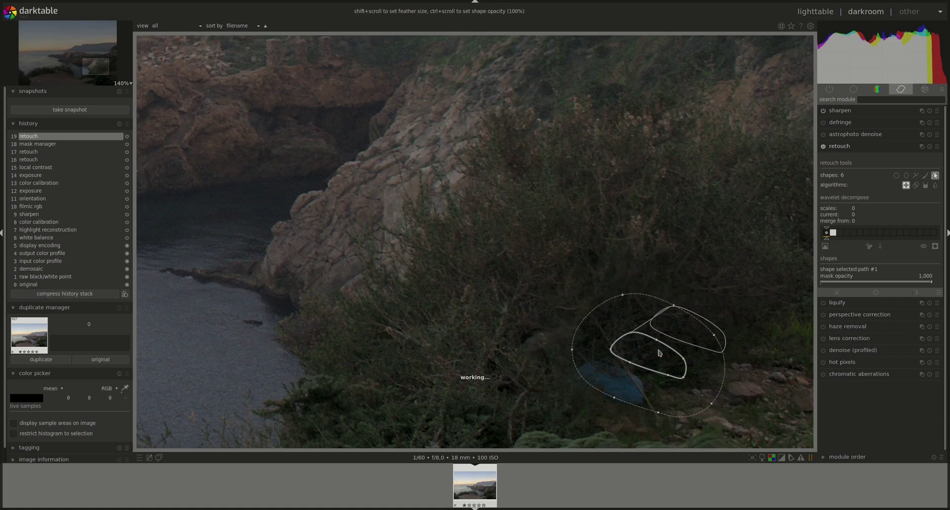
shift+scroll(659, 354, down, 4)
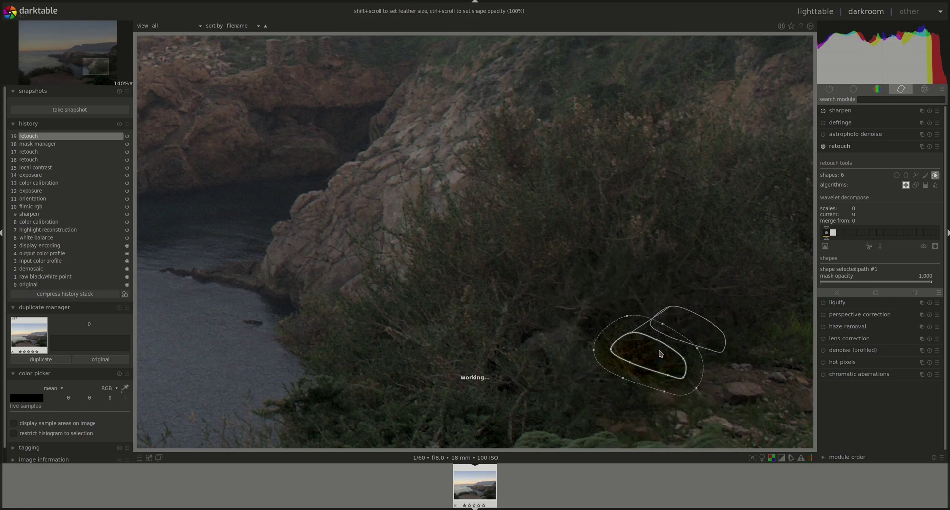
shift+scroll(659, 354, down, 4)
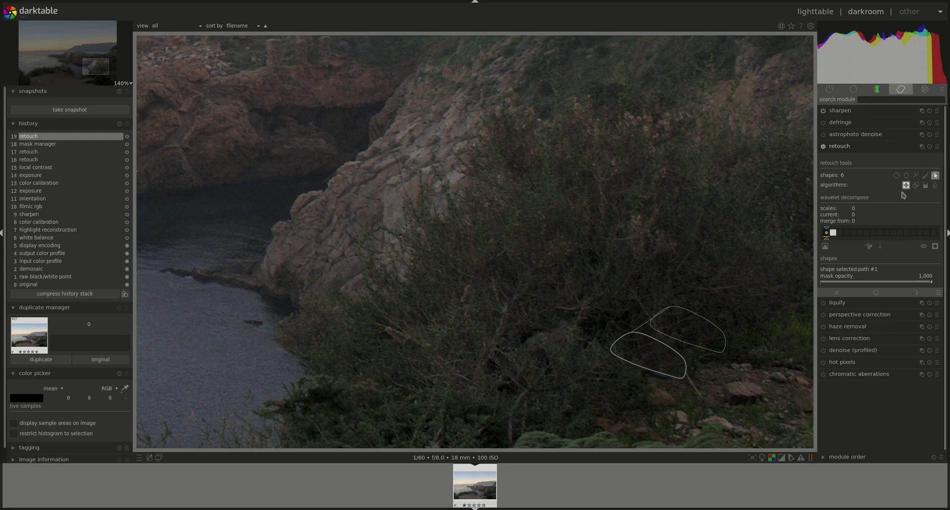
click(935, 177)
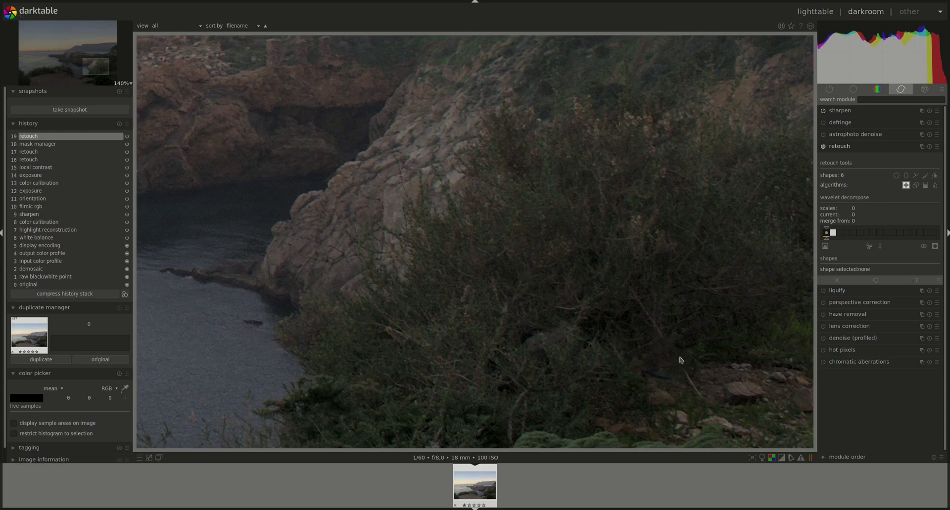
scroll(531, 319, down, 8)
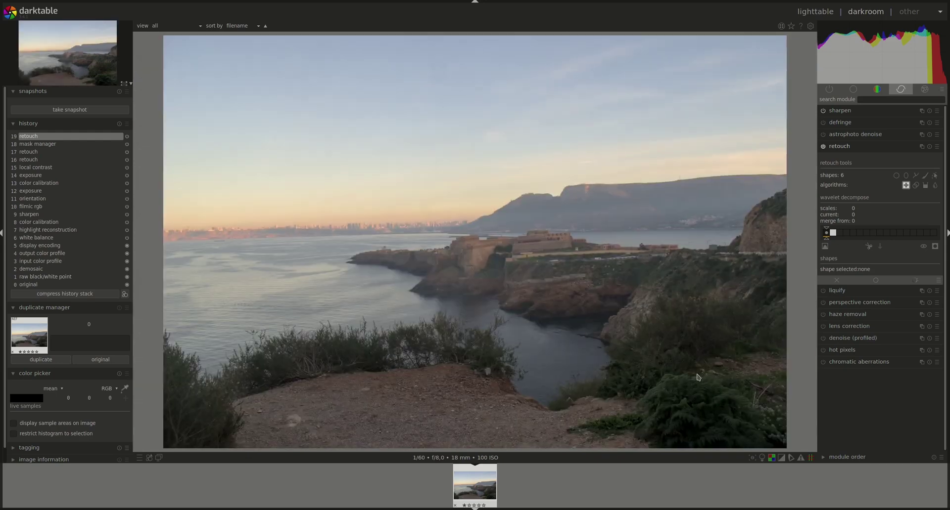
scroll(668, 367, up, 8)
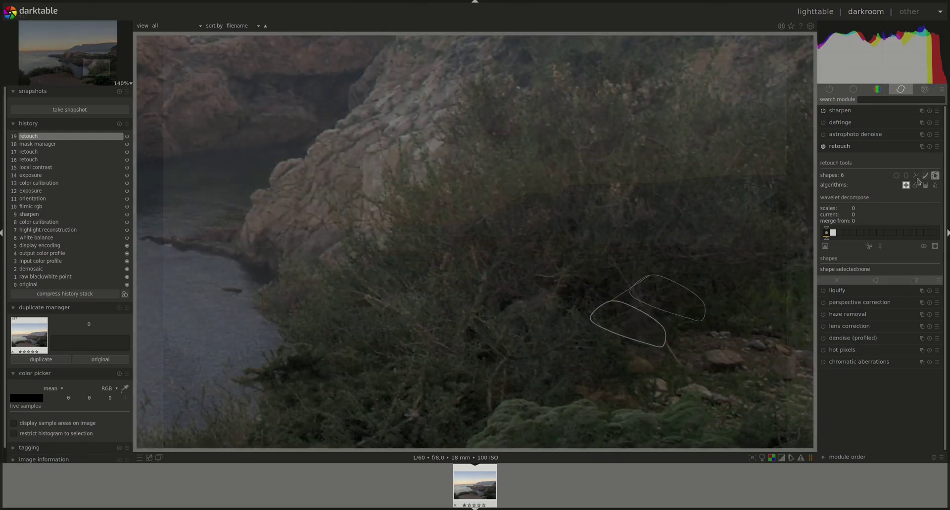
- Delete the path retouch shape covering the blue bag
right_click(646, 324)
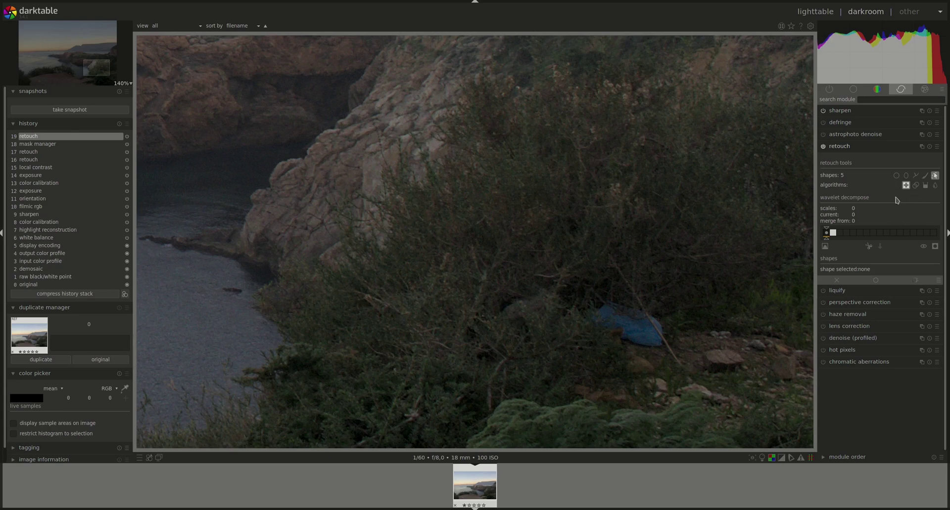
- Paint a small clone brush stroke over the bag's left part, sourcing nearby vegetation
click(925, 176)
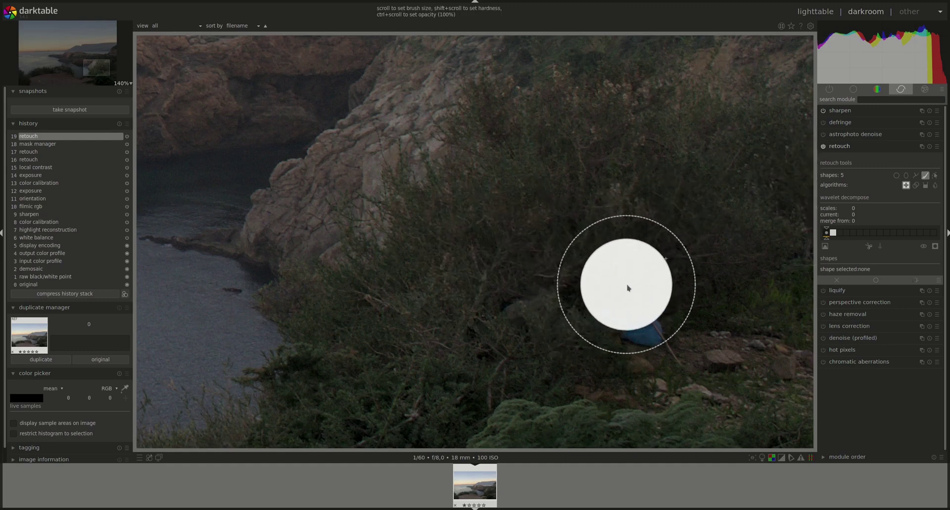
scroll(627, 288, down, 15)
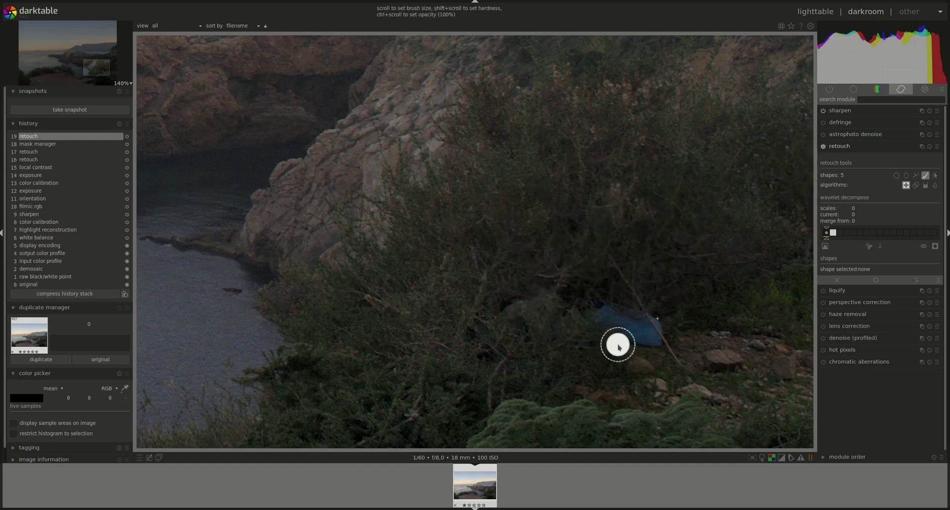
scroll(617, 344, down, 6)
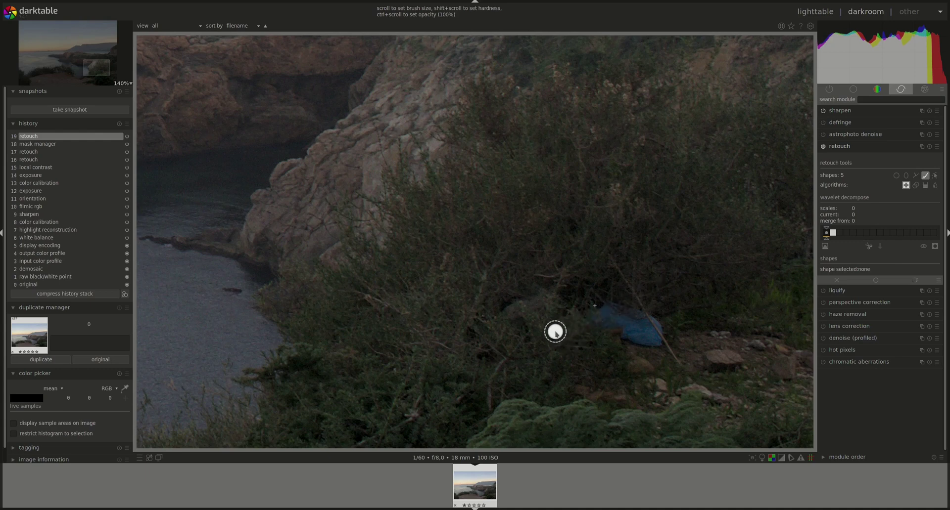
shift+click(554, 332)
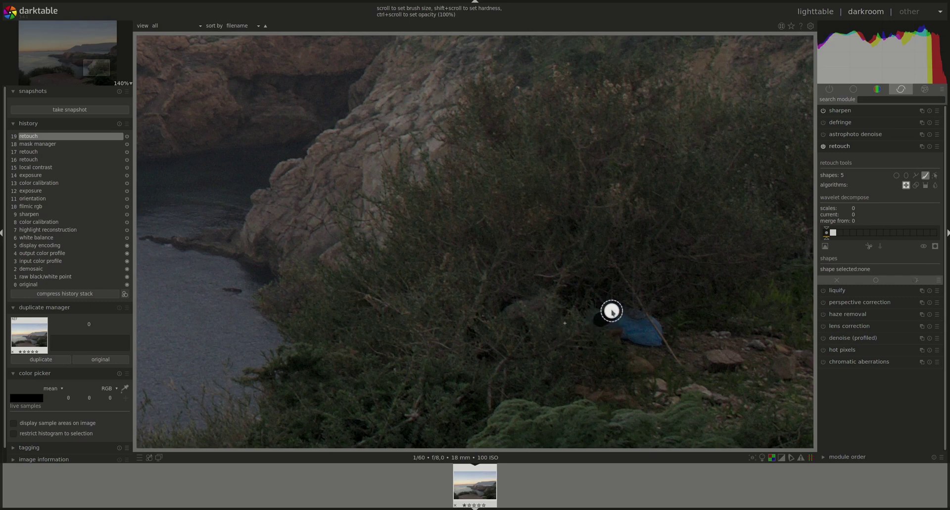
mouse_move(617, 312)
mouse_down()
mouse_move(649, 338)
mouse_move(606, 324)
mouse_move(653, 339)
mouse_move(641, 323)
mouse_move(591, 312)
mouse_up()
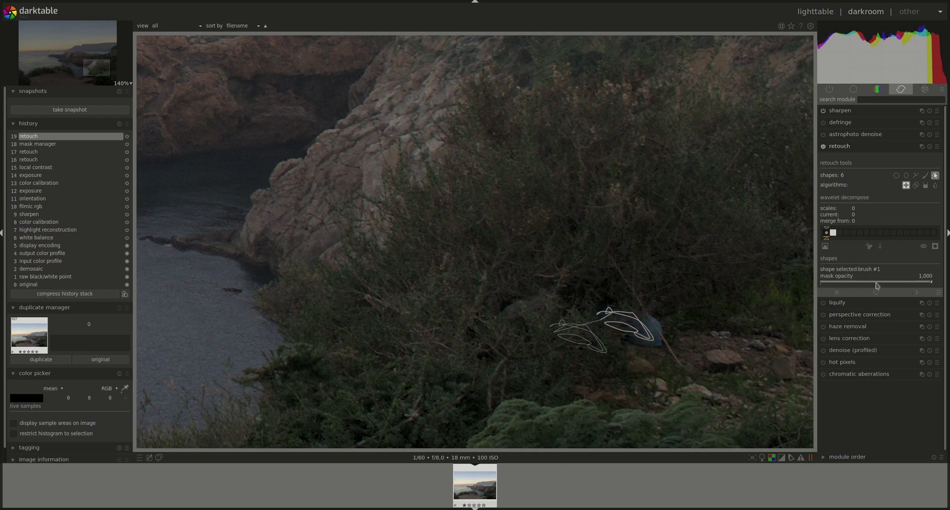
click(934, 176)
click(935, 177)
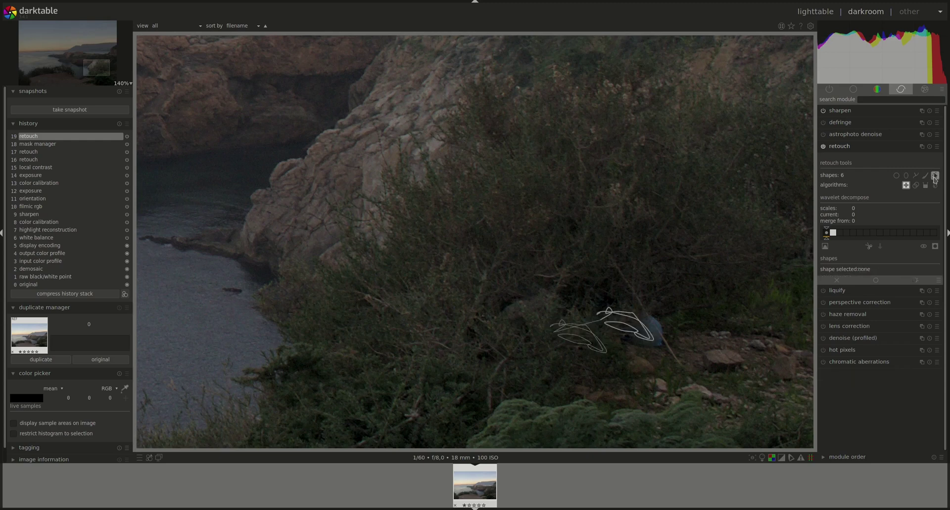
- Paint a second brush clone stroke over the bag's remaining right edge
click(925, 176)
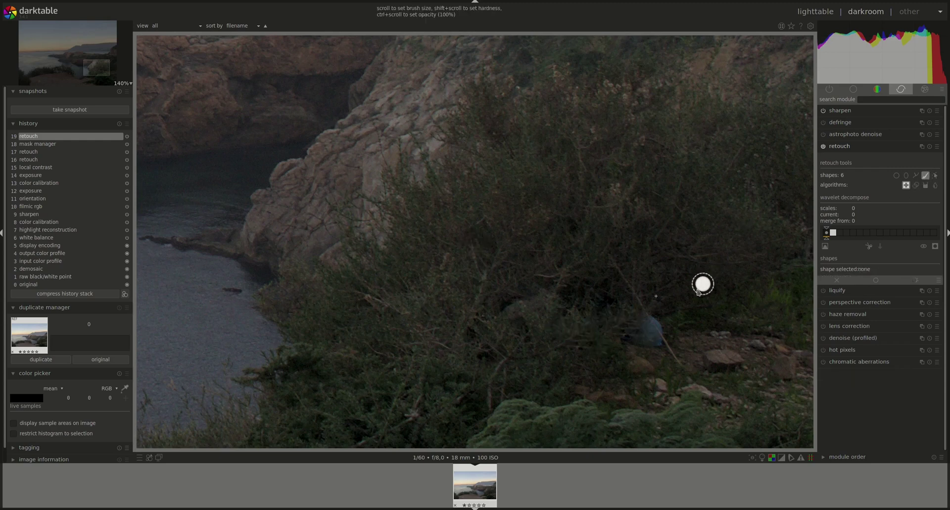
scroll(652, 321, down, 1)
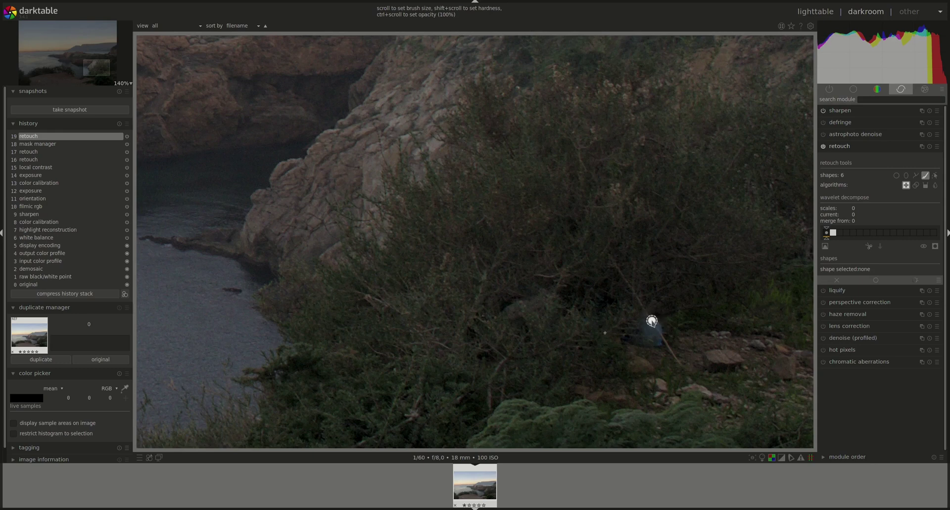
scroll(650, 321, up, 5)
drag(652, 325, 664, 340)
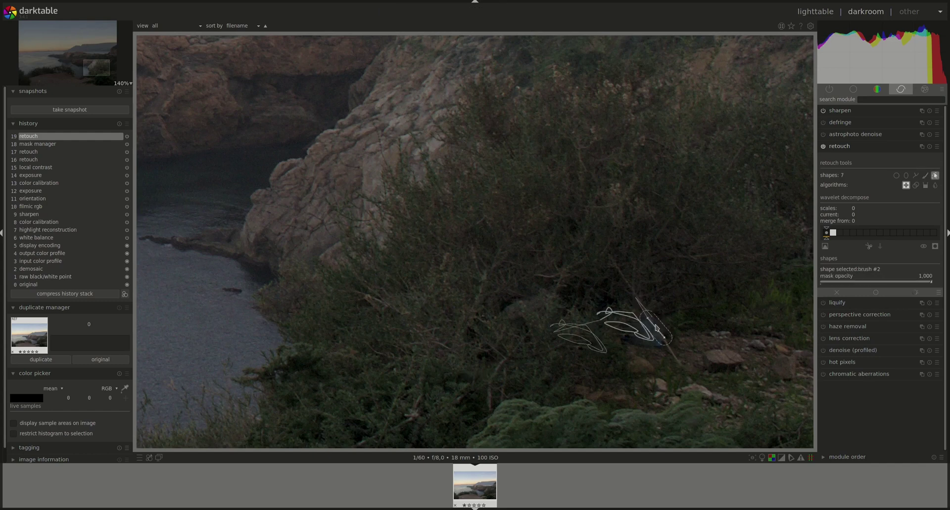
scroll(655, 327, up, 4)
click(935, 176)
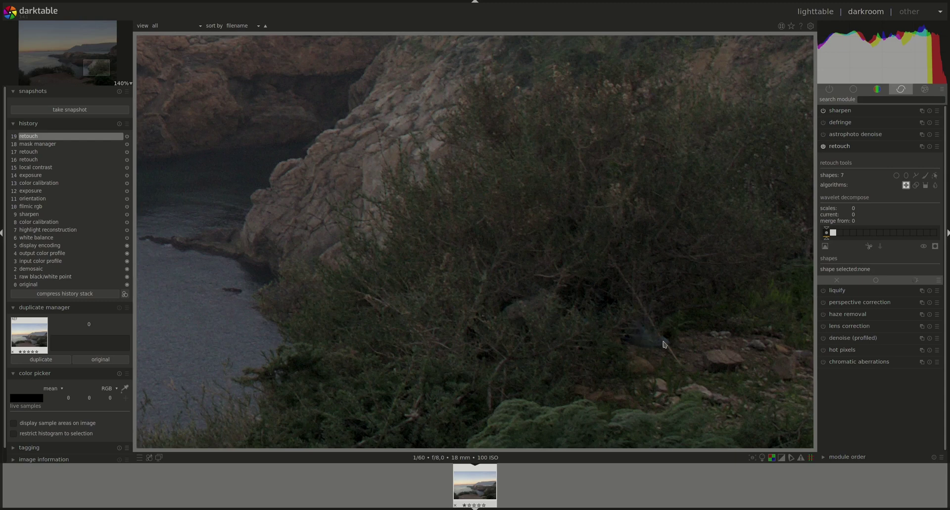
- Paint another brush clone stroke over the bag's leftovers and inspect the cleanup
click(925, 177)
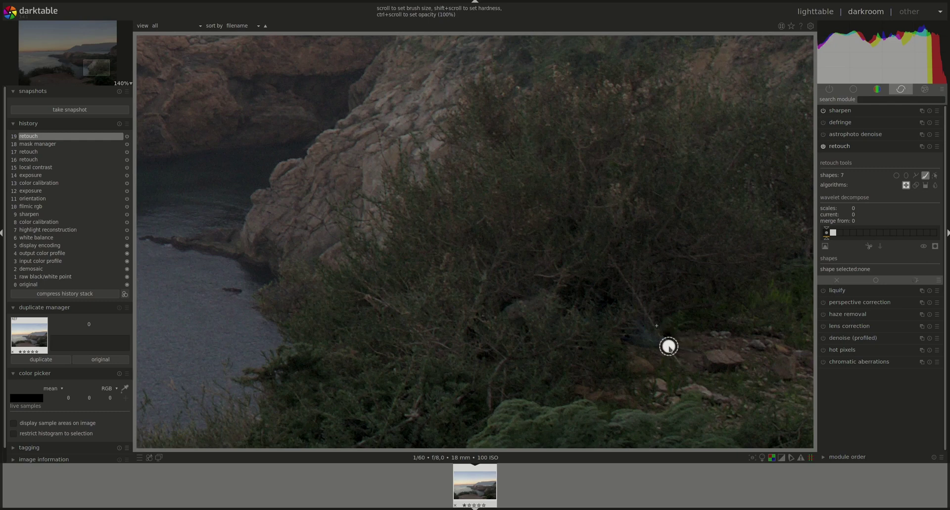
drag(661, 340, 687, 357)
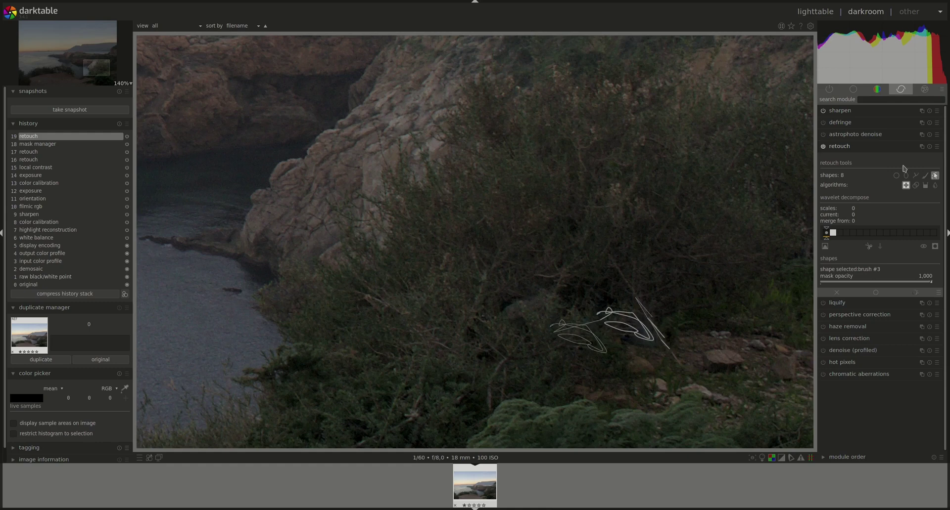
click(934, 176)
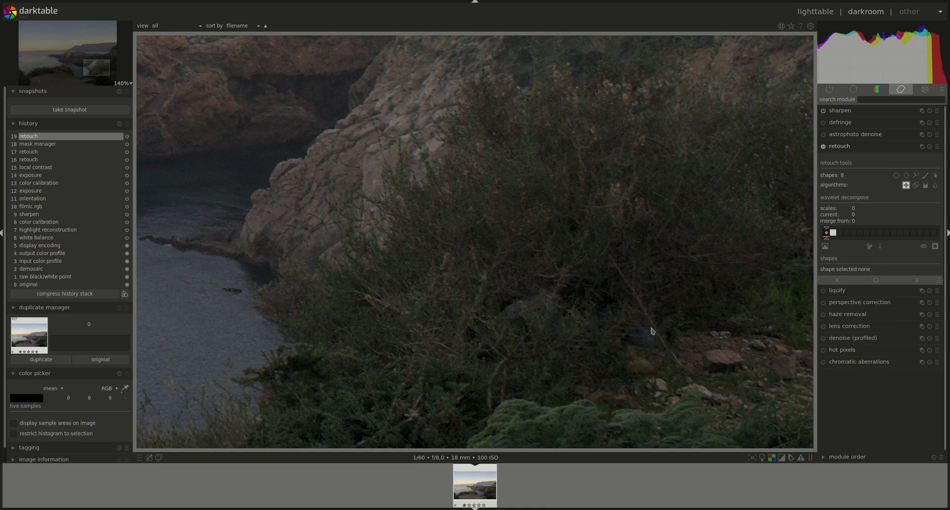
scroll(440, 272, down, 5)
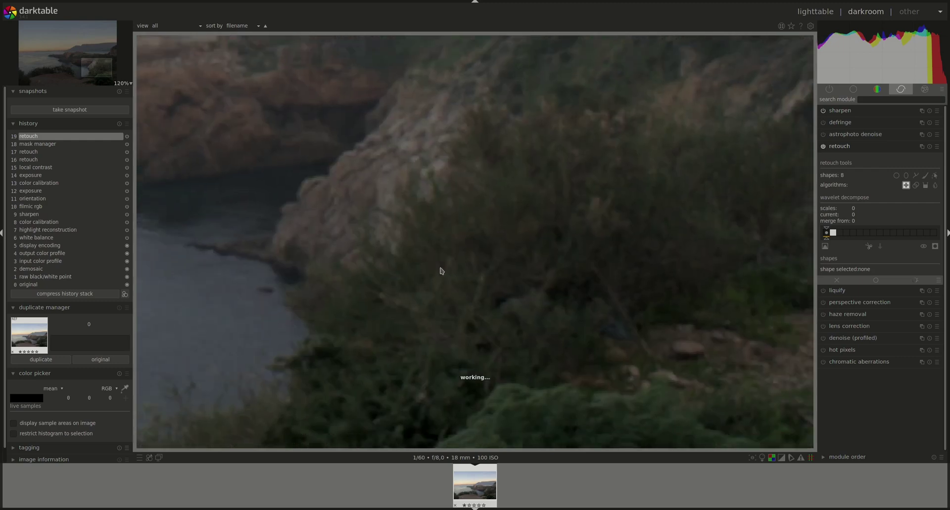
scroll(387, 257, down, 1)
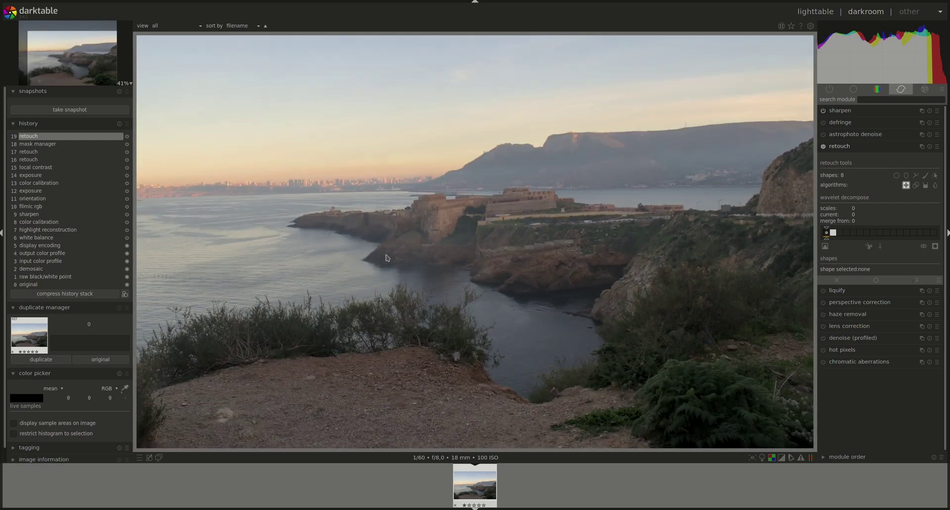
scroll(729, 349, up, 3)
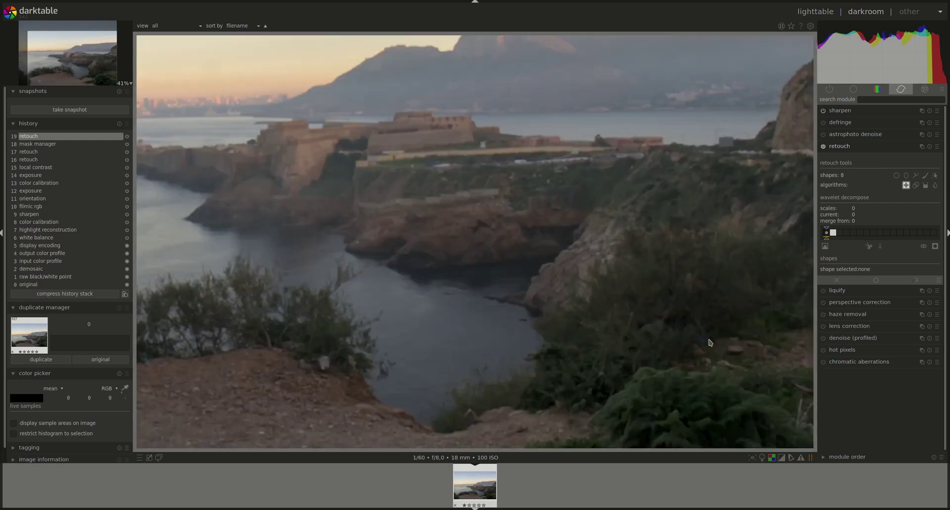
scroll(702, 347, up, 5)
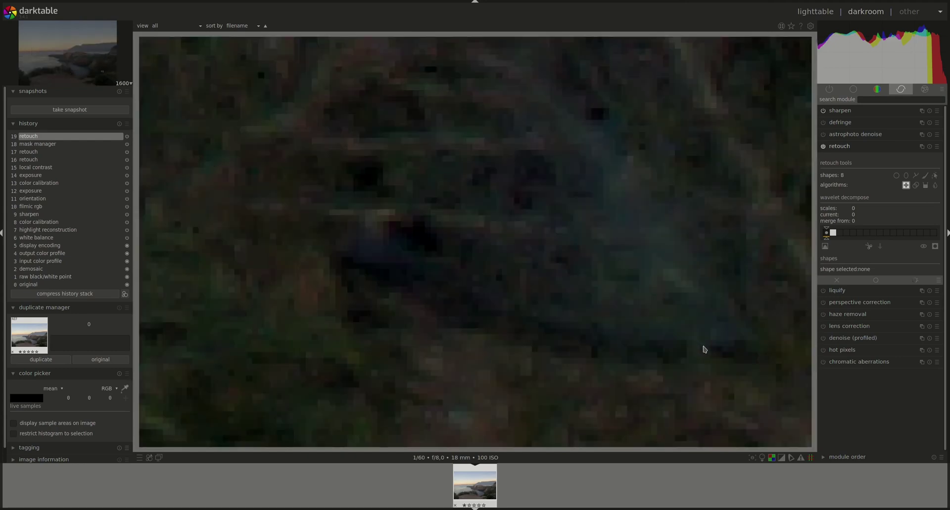
scroll(675, 327, down, 4)
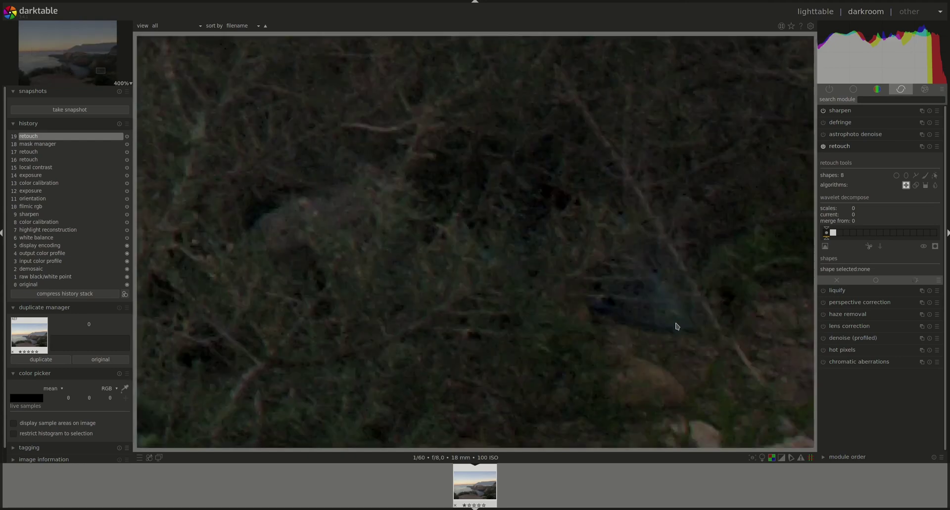
- Move the bag's brush patch slightly lower, hide the outlines and zoom out to fit
click(935, 176)
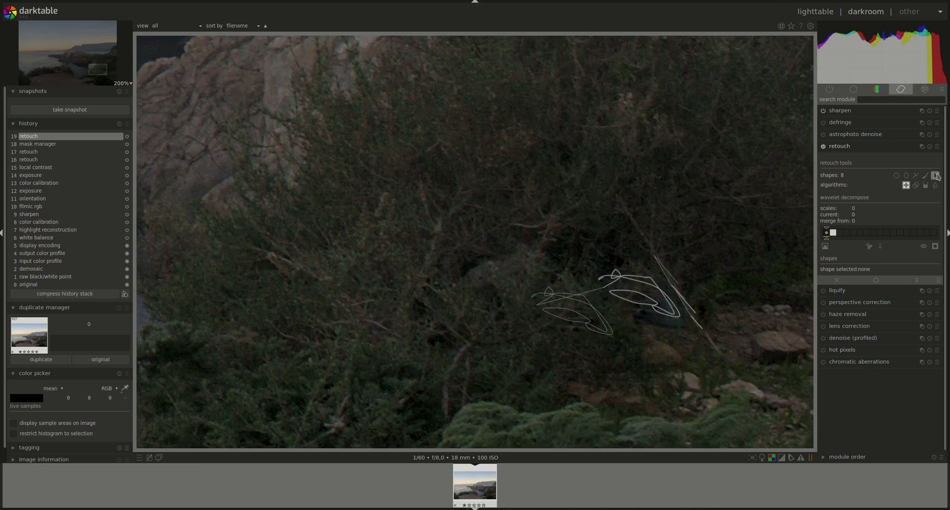
click(676, 316)
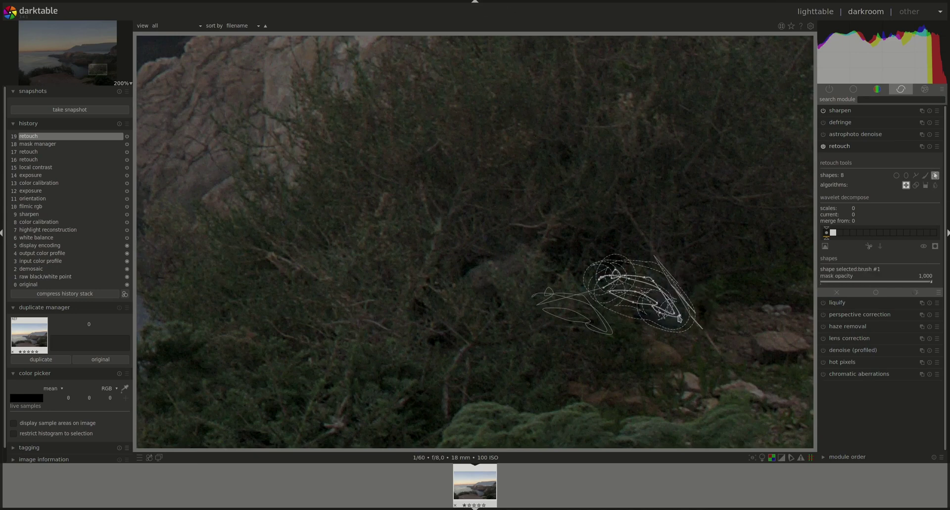
drag(679, 321, 681, 329)
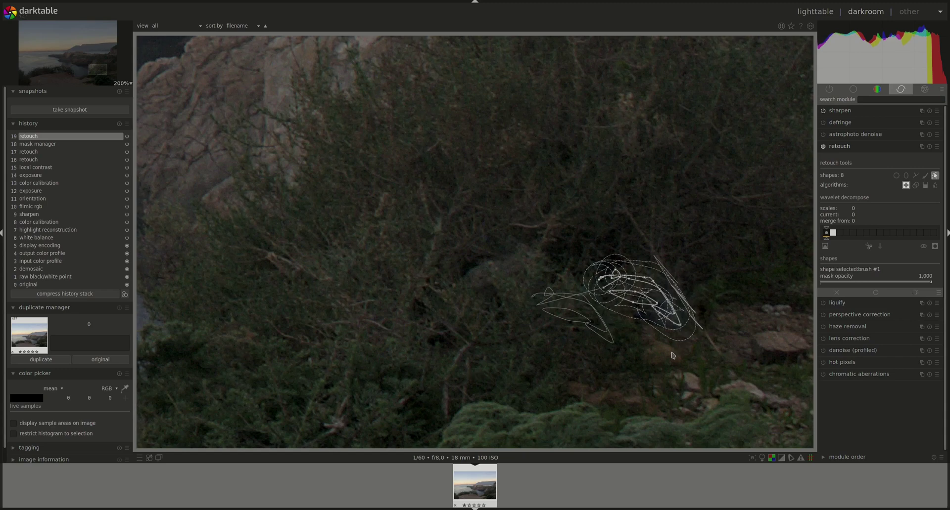
click(936, 177)
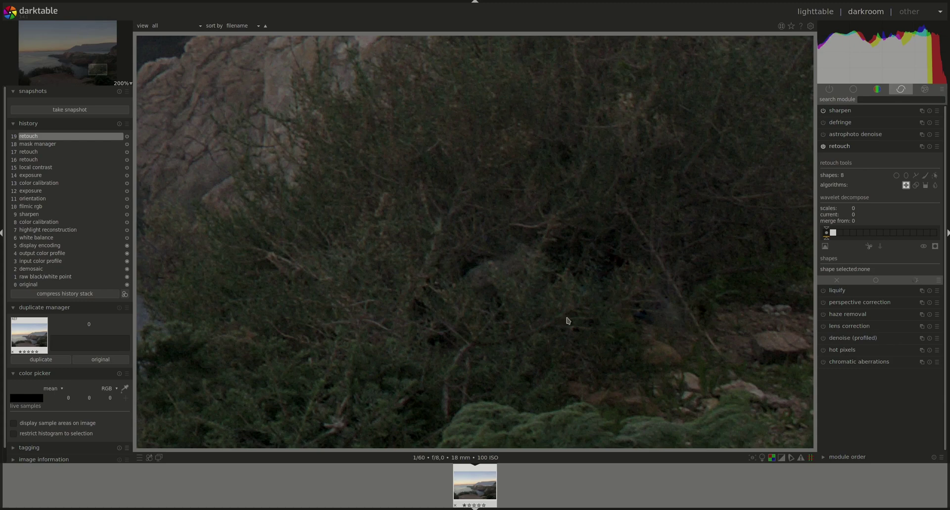
scroll(561, 287, down, 1)
scroll(562, 288, down, 6)
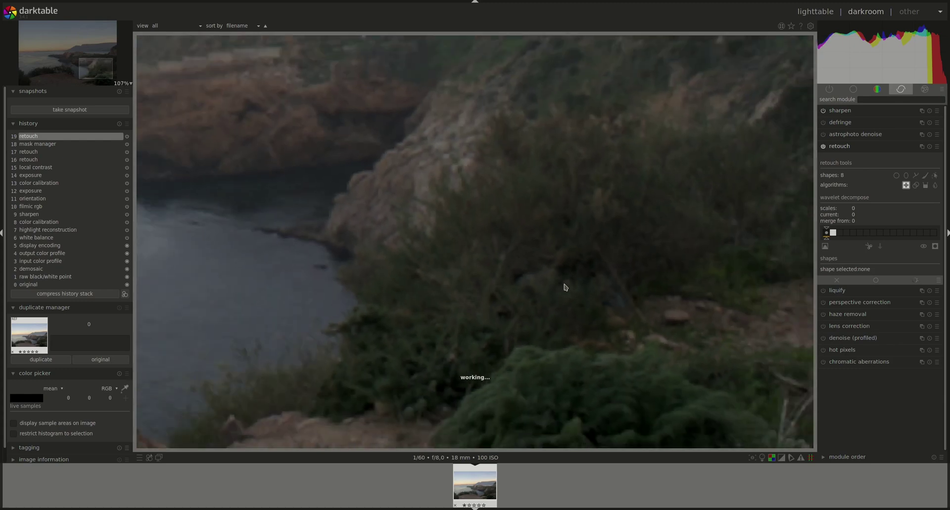
scroll(565, 287, down, 2)
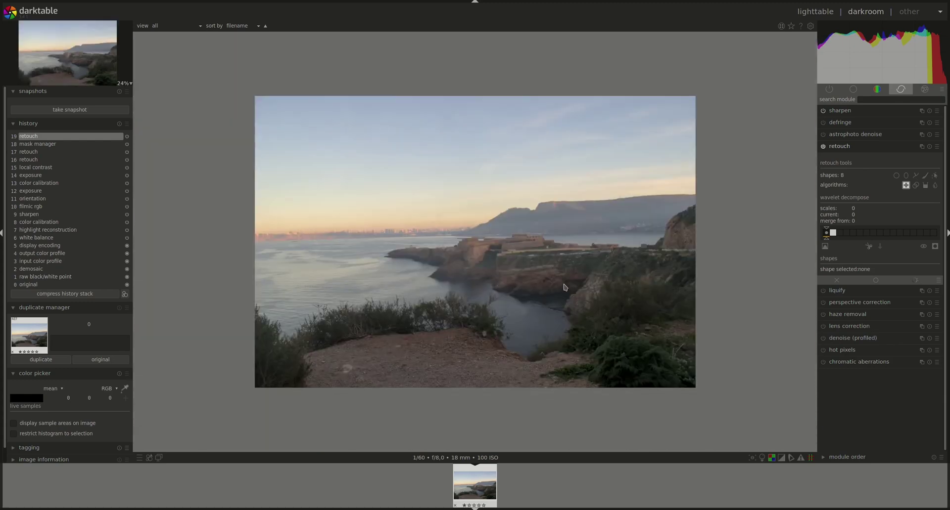
scroll(564, 287, up, 1)
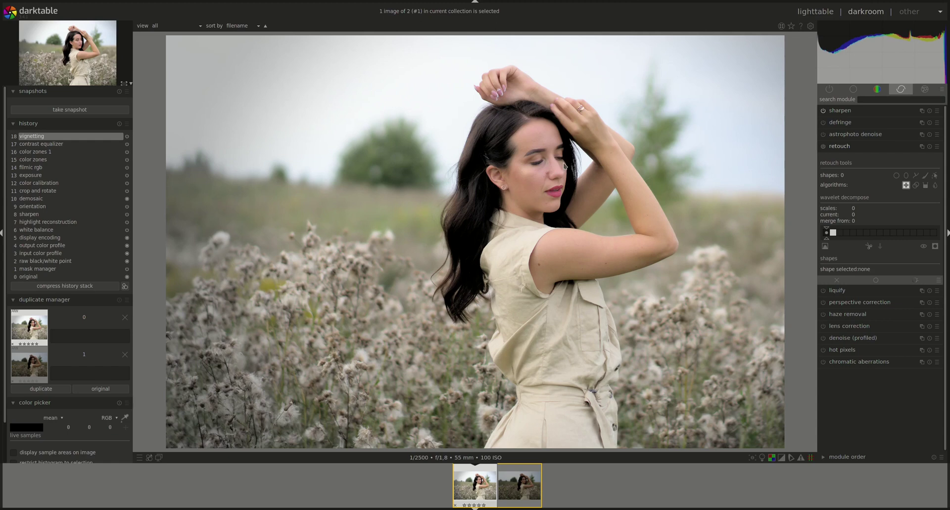
- Zoom the portrait to about 119% and pan to frame the woman's face
scroll(564, 166, up, 6)
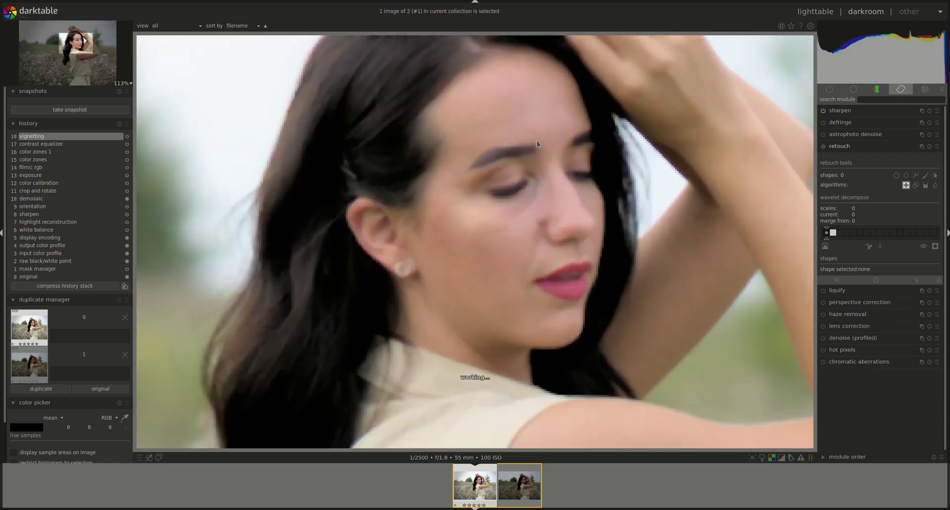
scroll(537, 144, up, 1)
drag(543, 167, 547, 278)
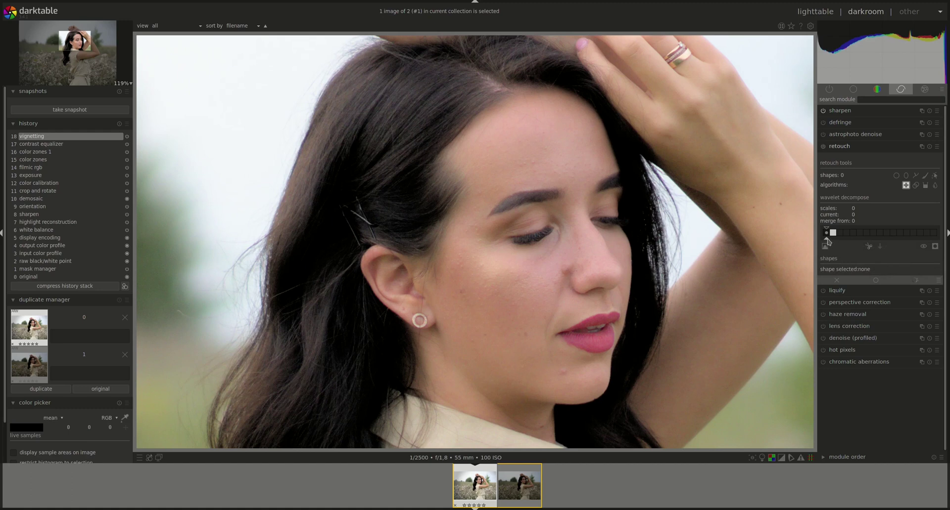
- Set retouch wavelet decompose to 15 scales merging from 1, then preview scale 1
drag(827, 241, 944, 246)
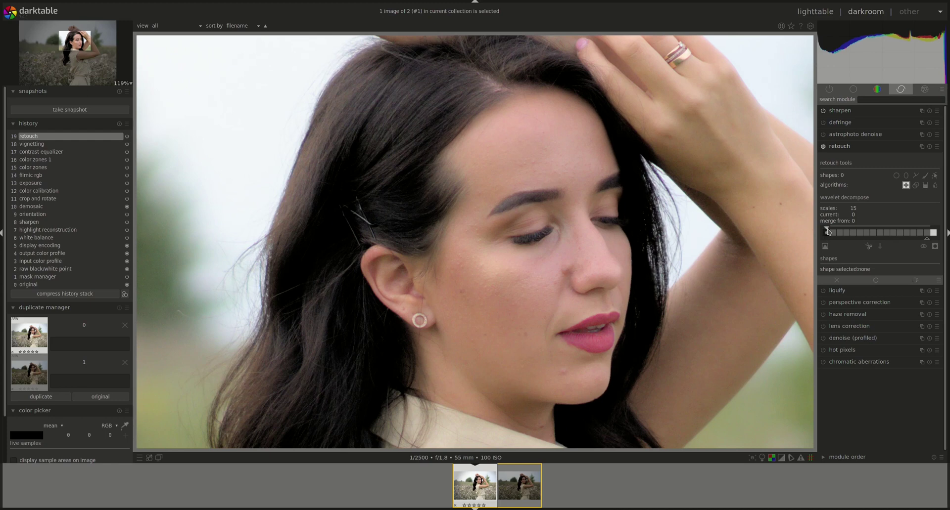
drag(828, 231, 833, 230)
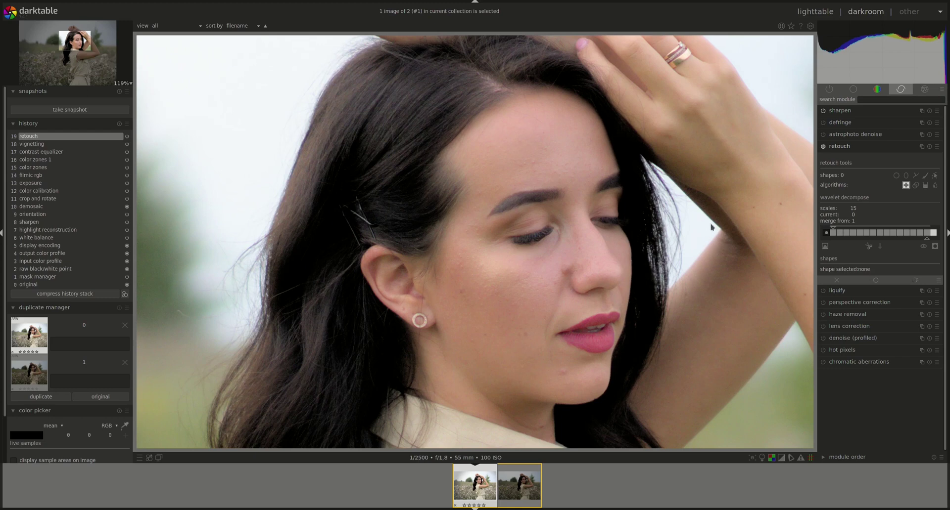
click(833, 234)
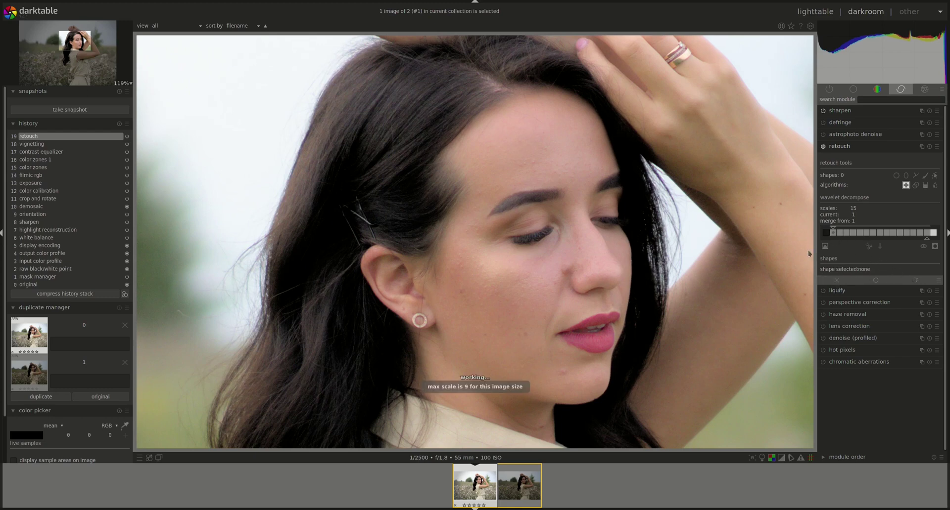
click(825, 246)
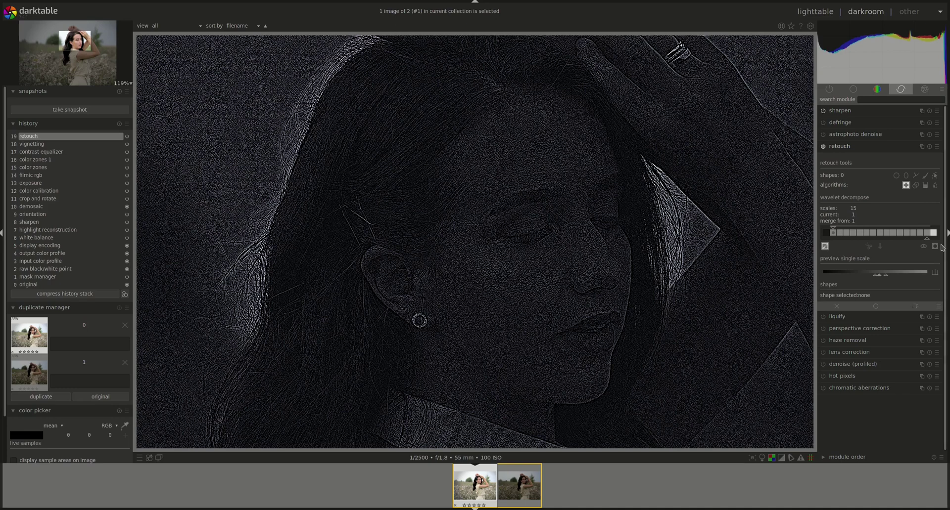
click(825, 246)
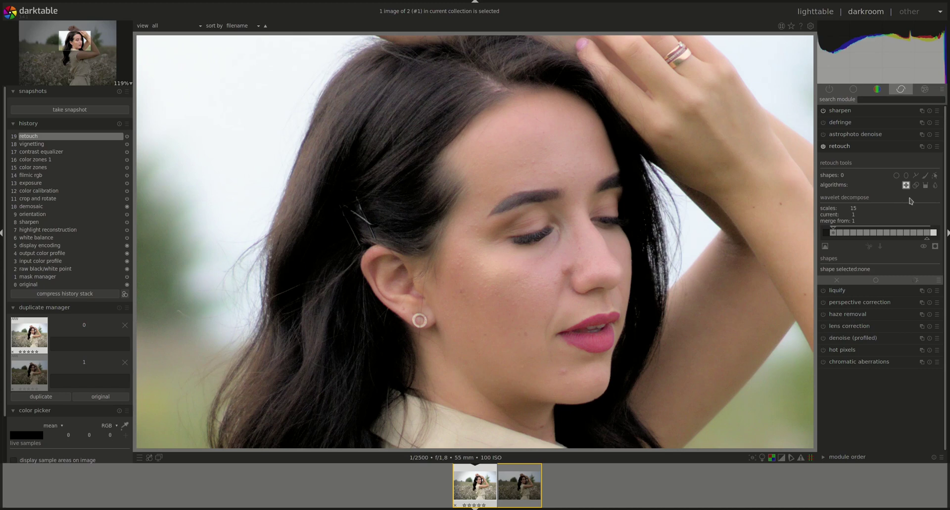
- Paint an enlarged blur brush stroke over the cheek beside the ear, then hide the shape outlines
click(935, 186)
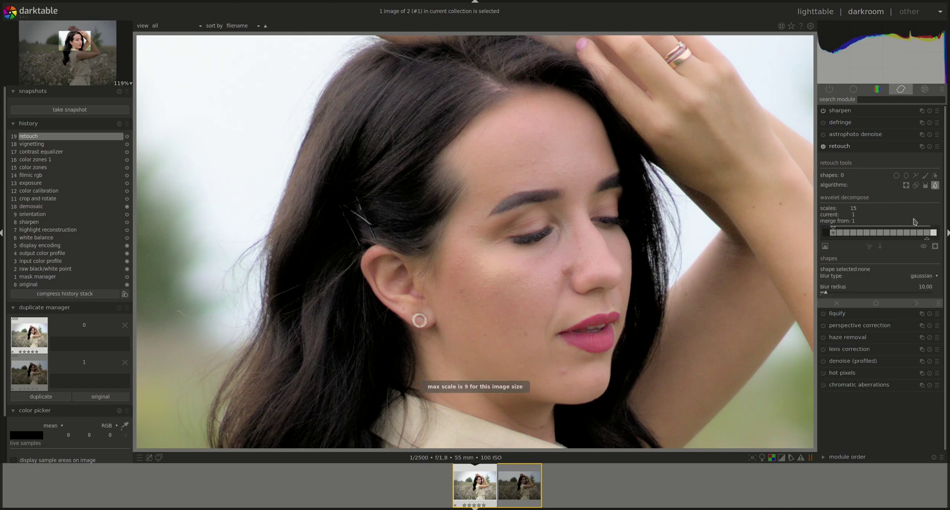
click(924, 175)
scroll(485, 302, up, 6)
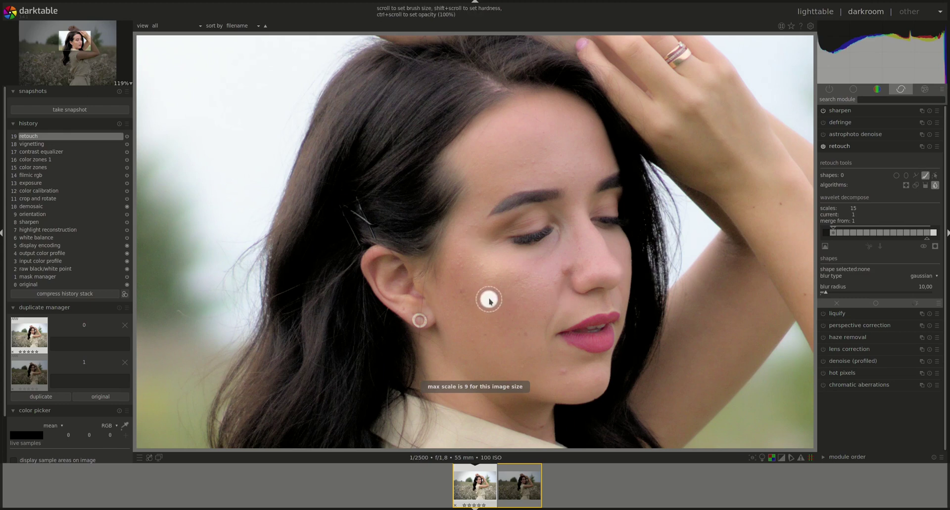
mouse_move(487, 291)
mouse_down()
mouse_move(533, 275)
mouse_move(526, 341)
mouse_move(525, 290)
mouse_move(467, 284)
mouse_move(514, 347)
mouse_move(510, 301)
mouse_move(505, 293)
mouse_move(506, 317)
mouse_move(464, 275)
mouse_move(504, 353)
mouse_move(467, 285)
mouse_up()
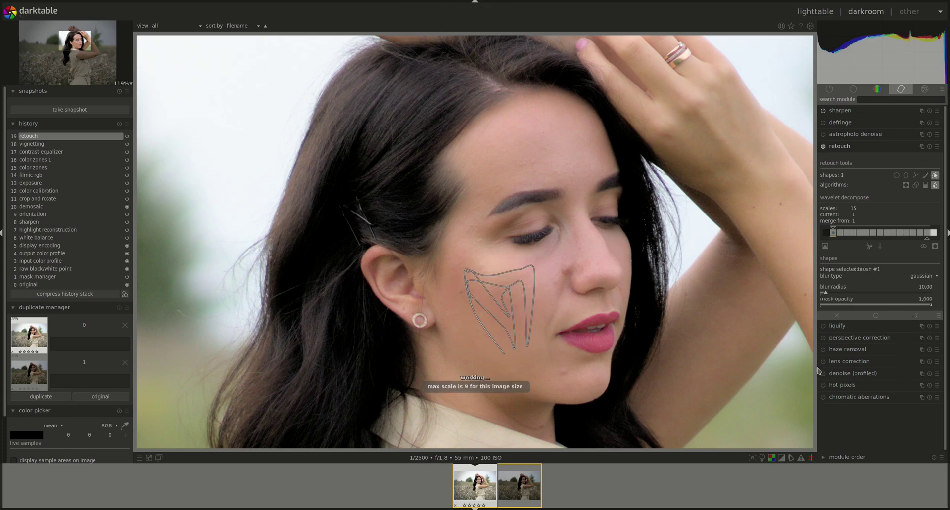
click(933, 176)
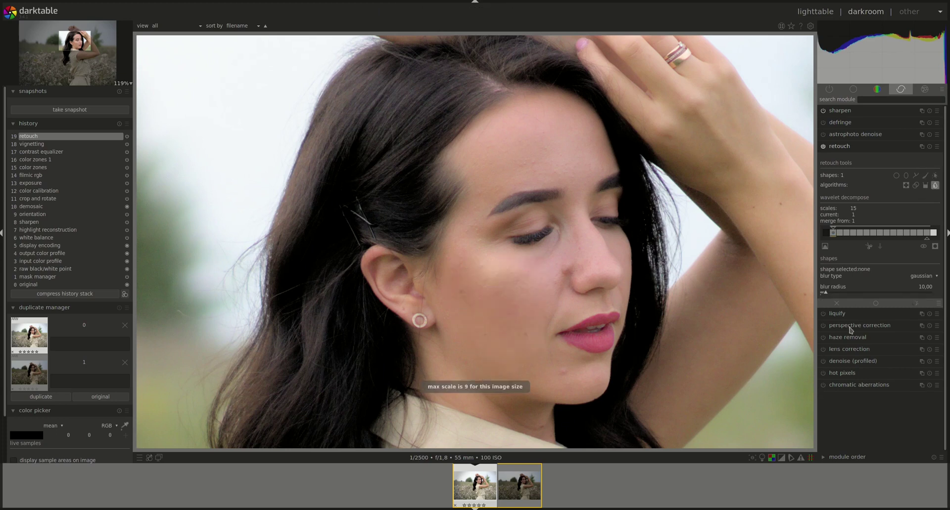
- Compare the cheek with shapes toggled, try blur radii up near 195, then settle around 18.19
click(923, 246)
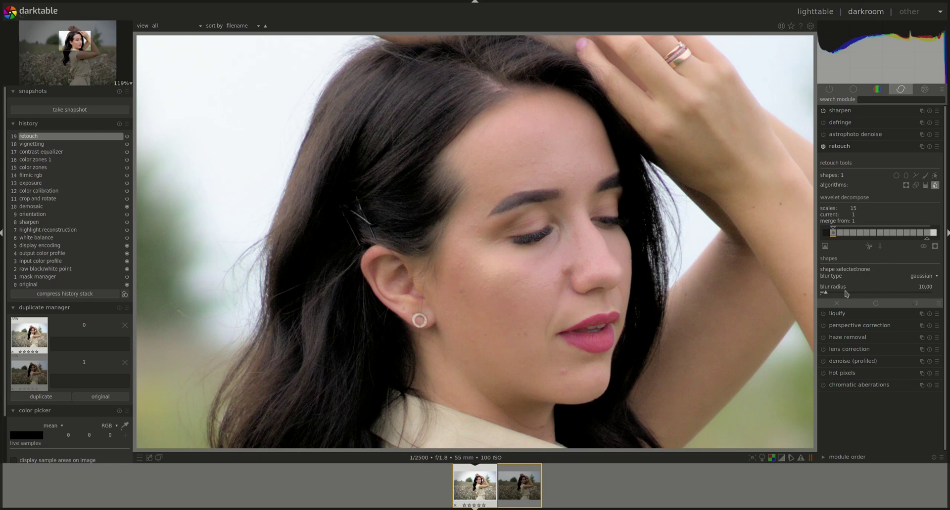
drag(825, 295, 905, 304)
drag(904, 294, 930, 295)
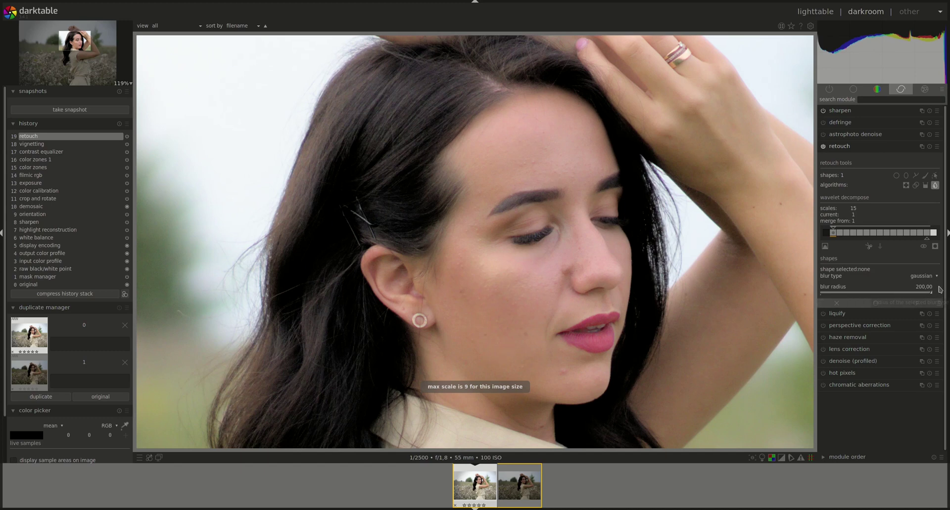
drag(932, 295, 834, 296)
- Move the cheek blur stroke from wavelet scale 1 onto scale 2 and compare the result
click(868, 246)
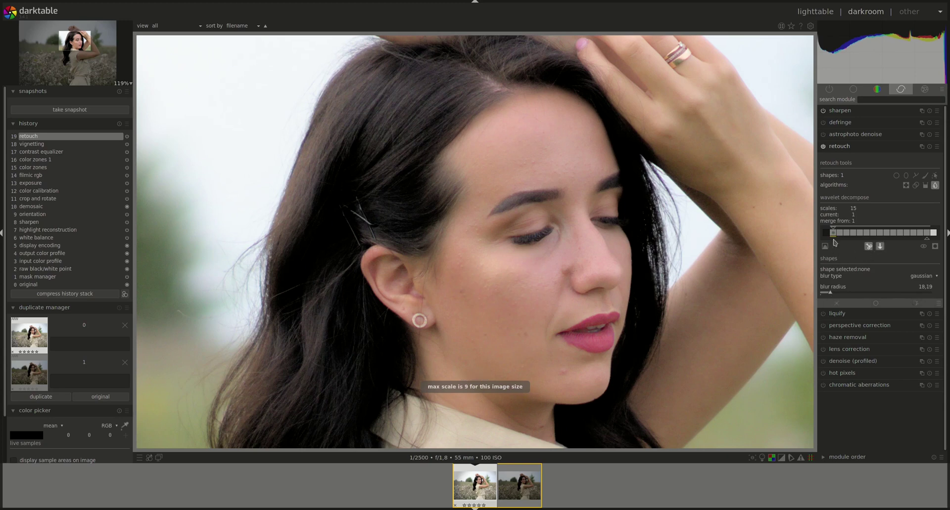
click(842, 234)
click(882, 247)
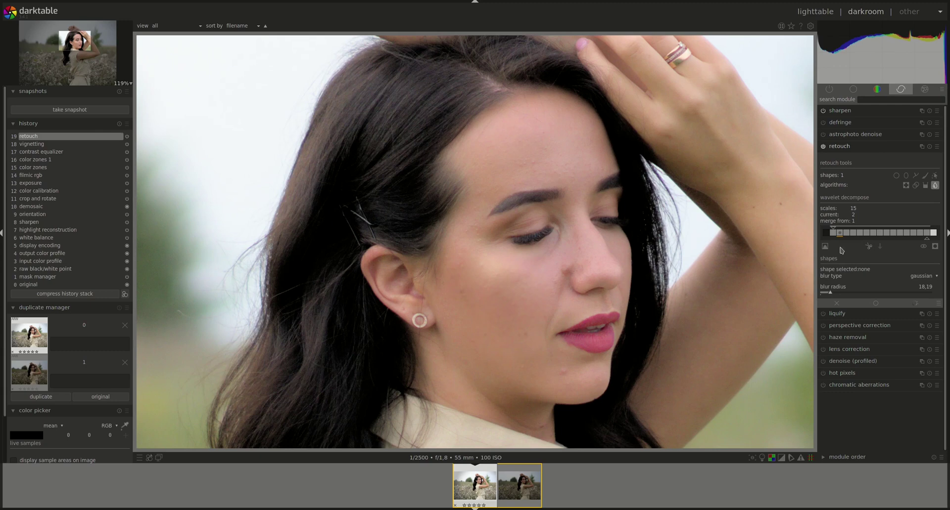
click(924, 247)
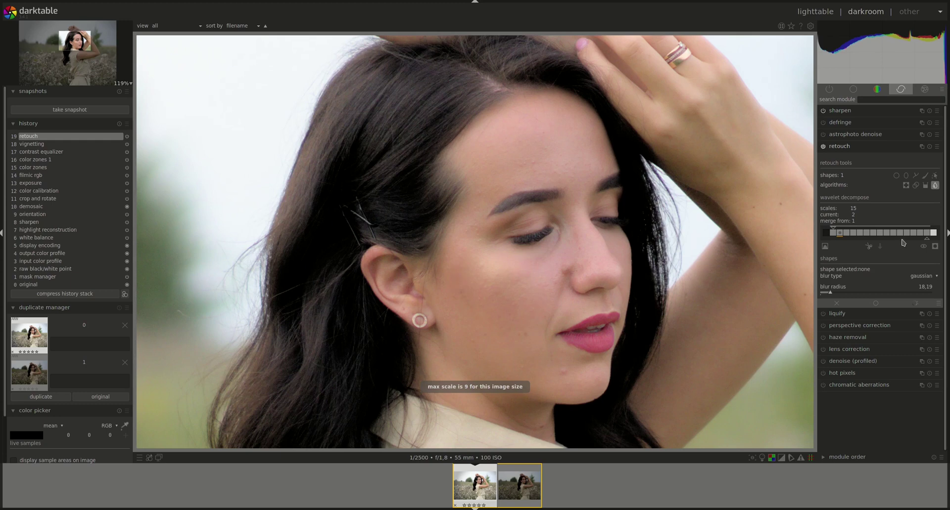
- Try the blur on scale 3, lower its radius to 8.05, then paste it back onto scale 2
click(862, 246)
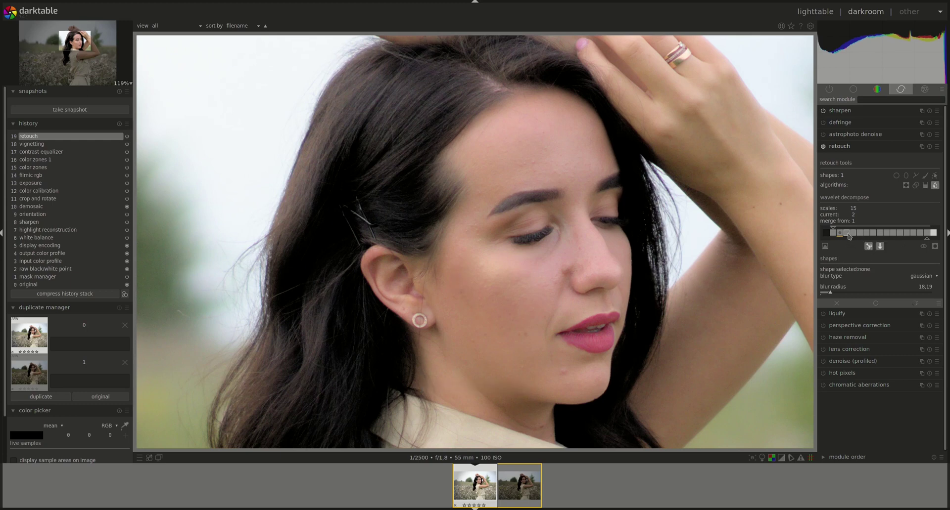
click(847, 234)
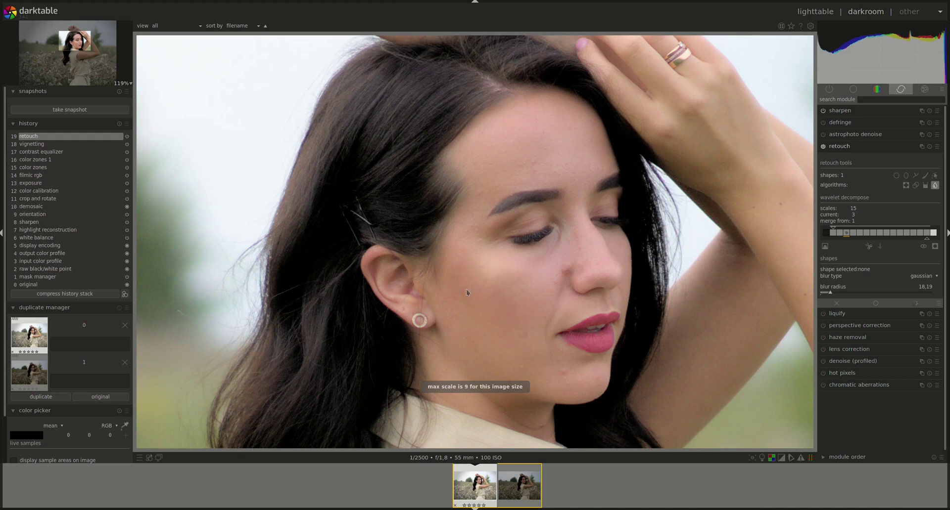
drag(832, 295, 823, 294)
click(841, 235)
click(880, 246)
- Zoom out to about 42% and switch off the retouch shapes for a before view
click(922, 246)
scroll(585, 180, down, 4)
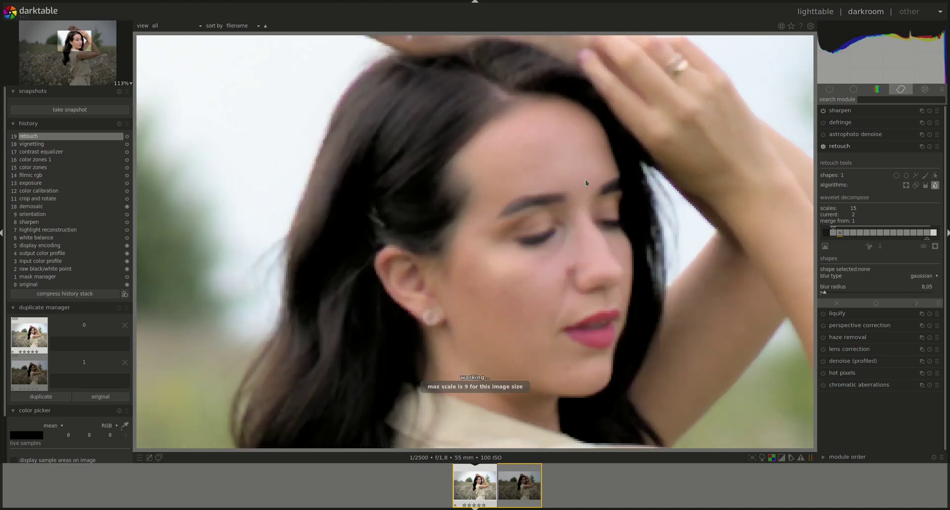
scroll(586, 181, down, 3)
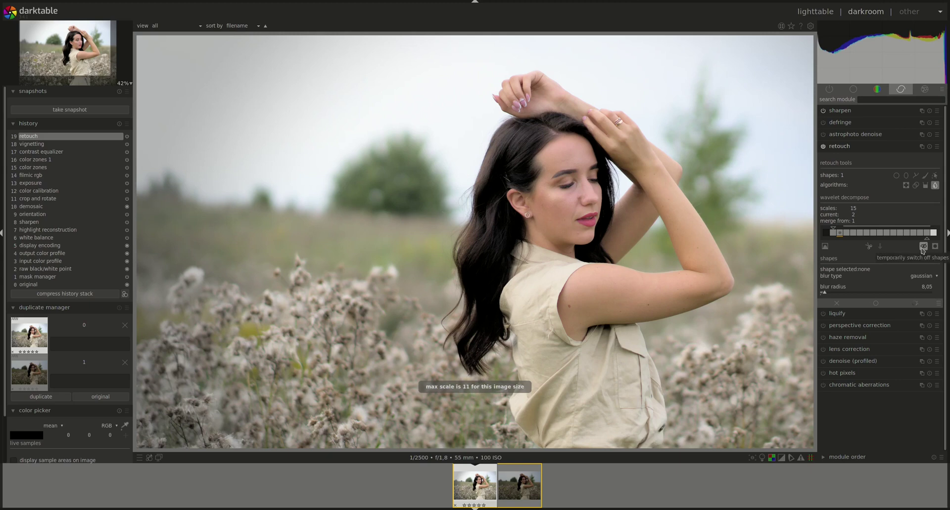
click(922, 247)
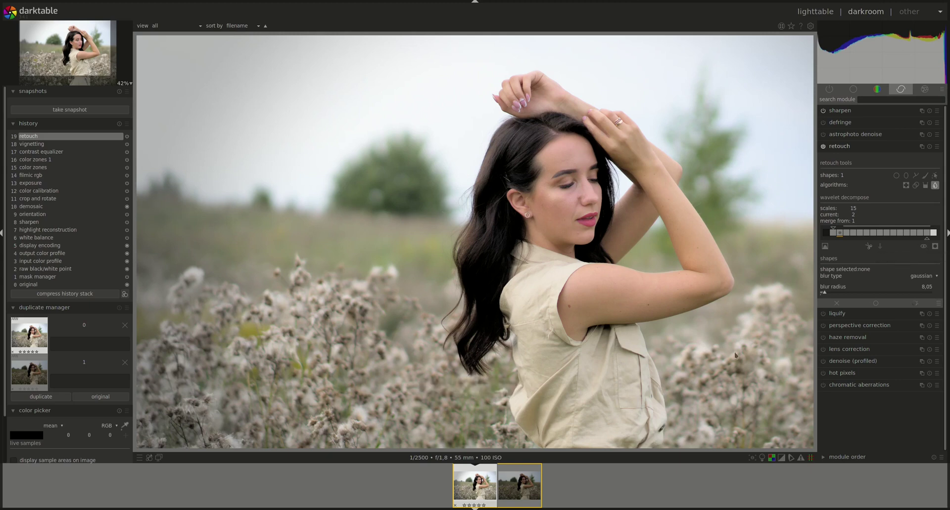